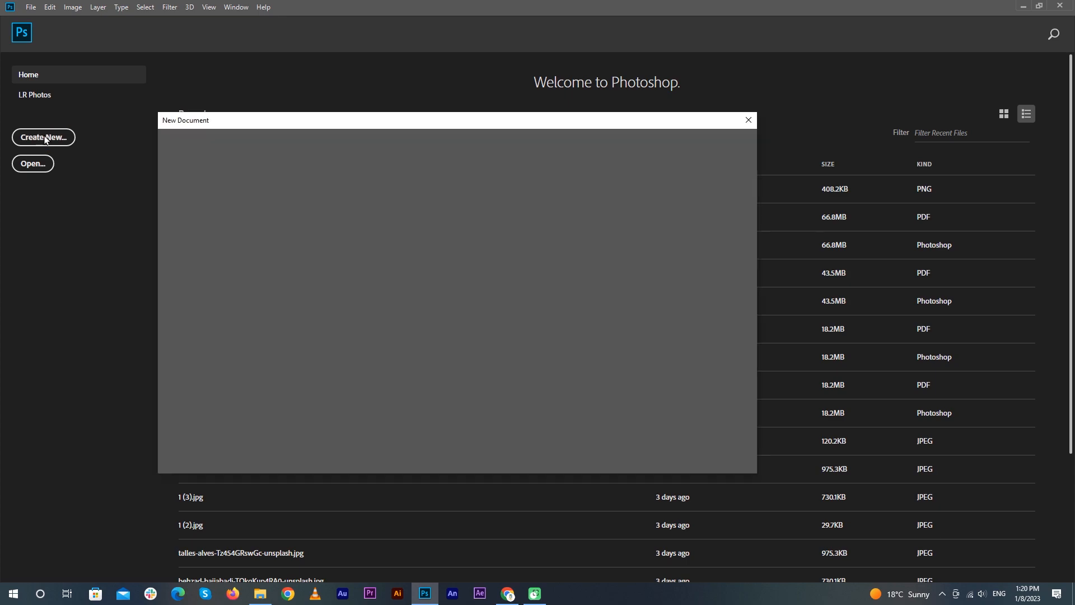
Create a blank white document 26.667 in wide and 15 in high at 72 pixels/inch
left_click(610, 259)
left_click(610, 225)
left_click(625, 292)
left_click(676, 454)
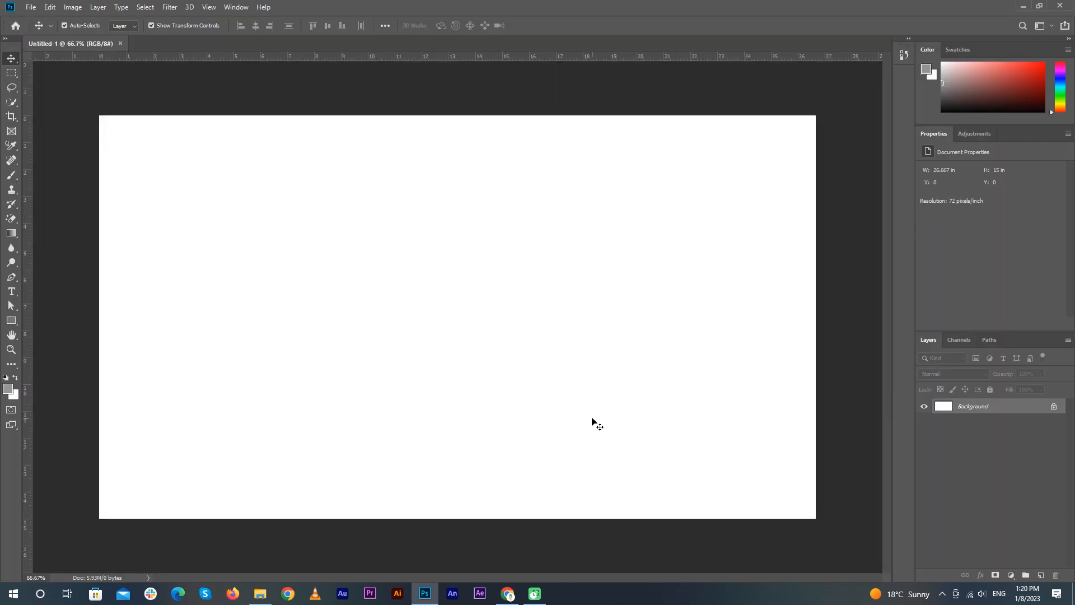
Open an_vision-gDPaDDy6_WE-unsplash and pngwing.com (9) together, and close the water splash document
left_click(31, 6)
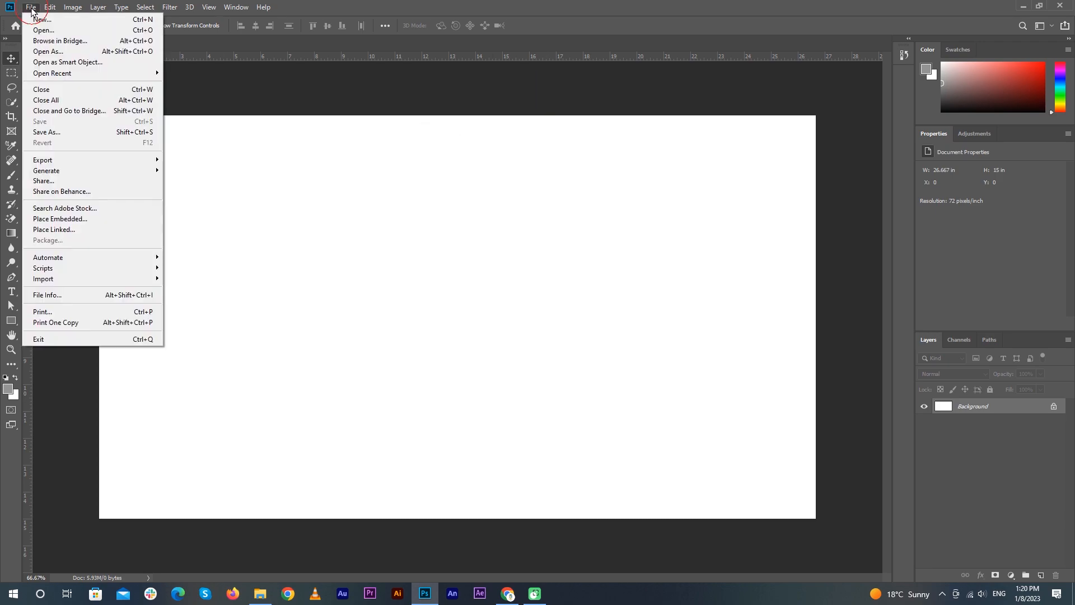
left_click(112, 37)
left_click(185, 178)
left_click(374, 169, "ctrl")
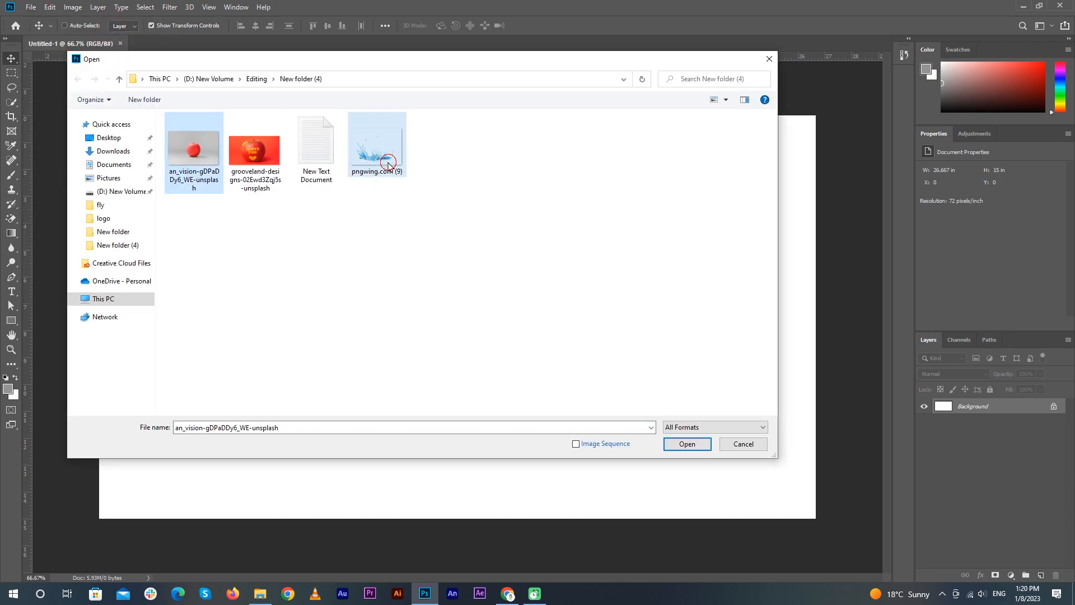
left_click(697, 444)
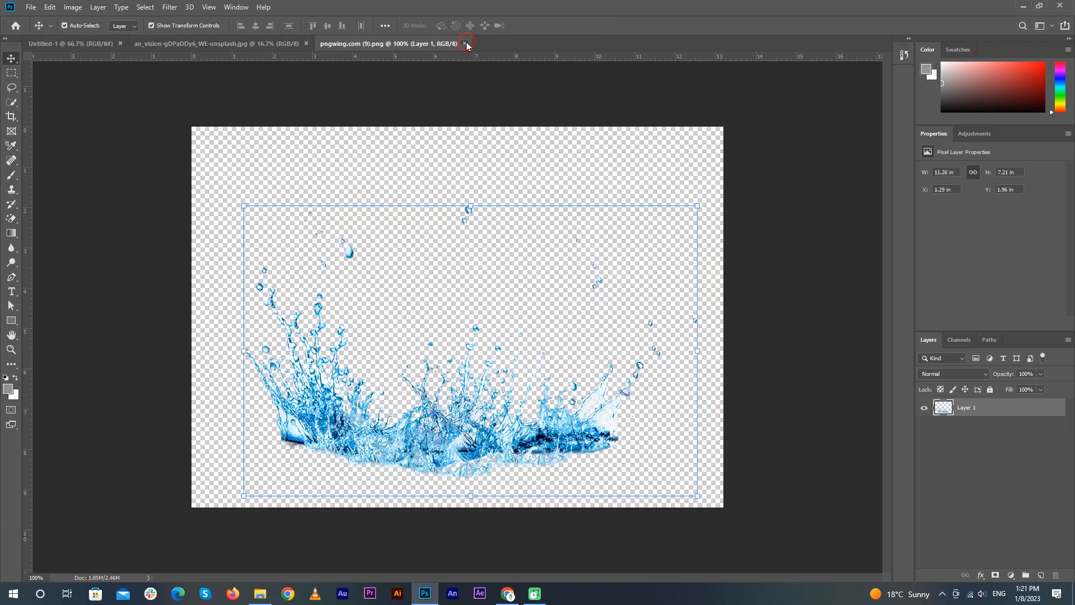
left_click(465, 44)
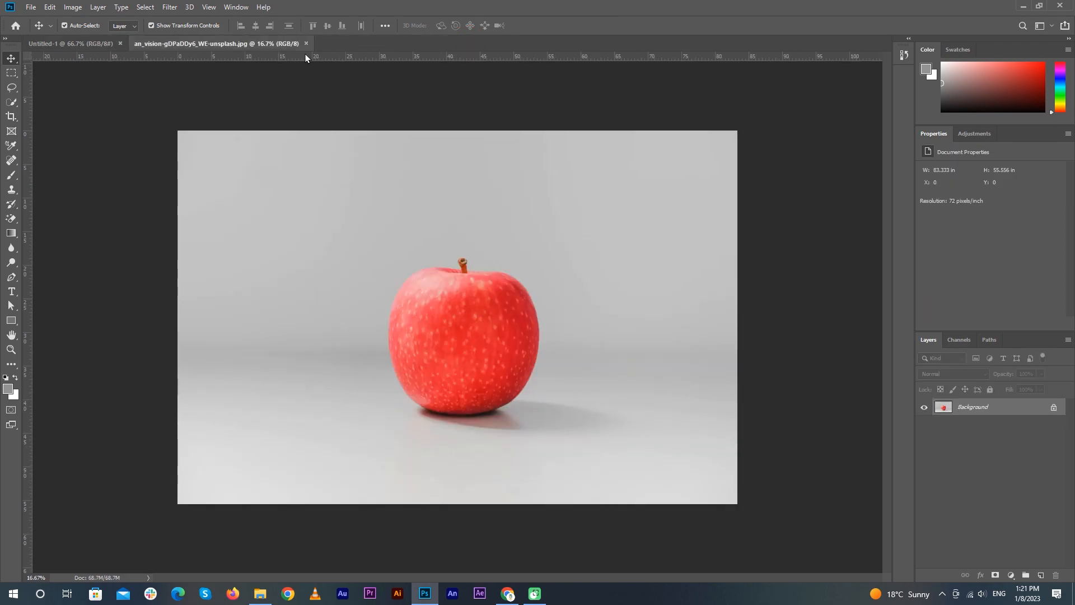
Convert the apple photo's background to a normal layer and move it into the Untitled-1 document
left_click_drag(495, 260, 582, 344)
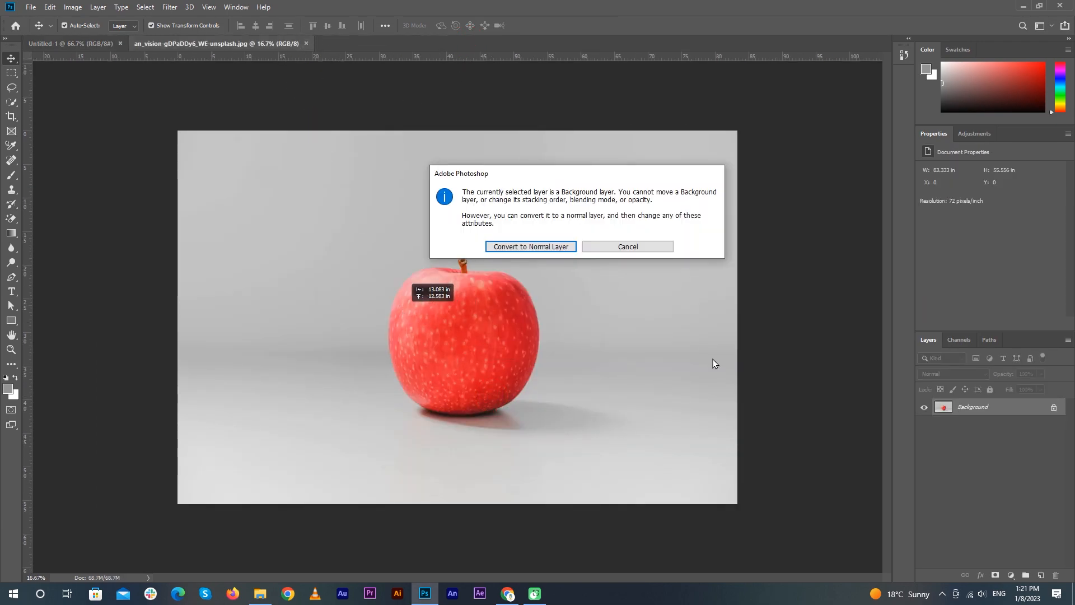
left_click(530, 246)
left_click_drag(533, 242, 456, 392)
Scale the apple photo down proportionally to about 36% and reposition it so the whole apple fits on the canvas
scroll(510, 376, "down", 3)
key("ctrl+t")
left_click_drag(485, 335, 502, 300)
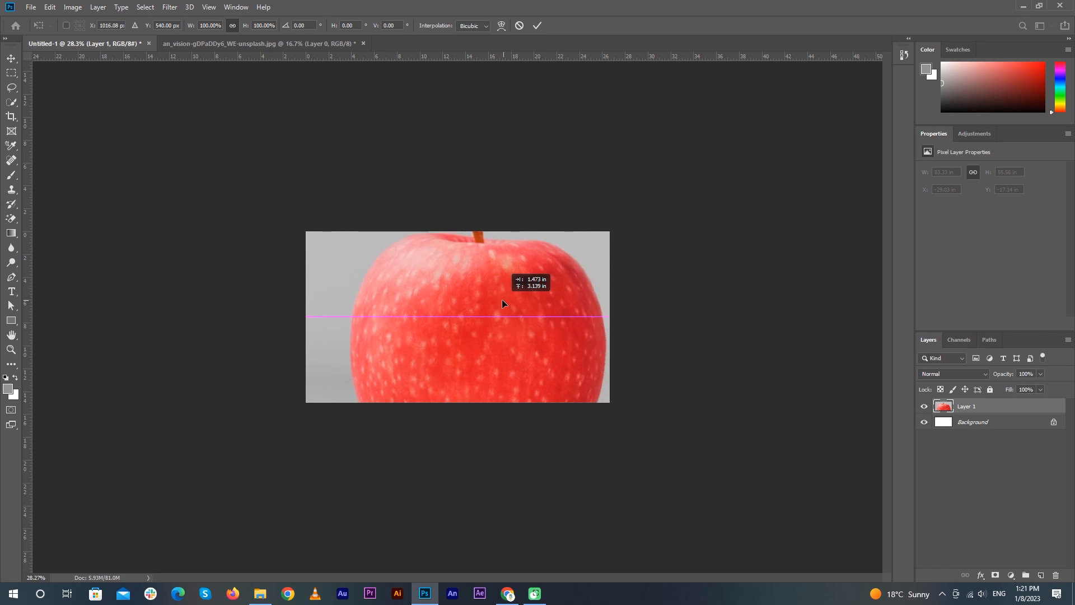
scroll(502, 300, "down", 1)
scroll(502, 299, "down", 4)
left_click_drag(760, 119, 524, 276)
left_click_drag(398, 335, 521, 255)
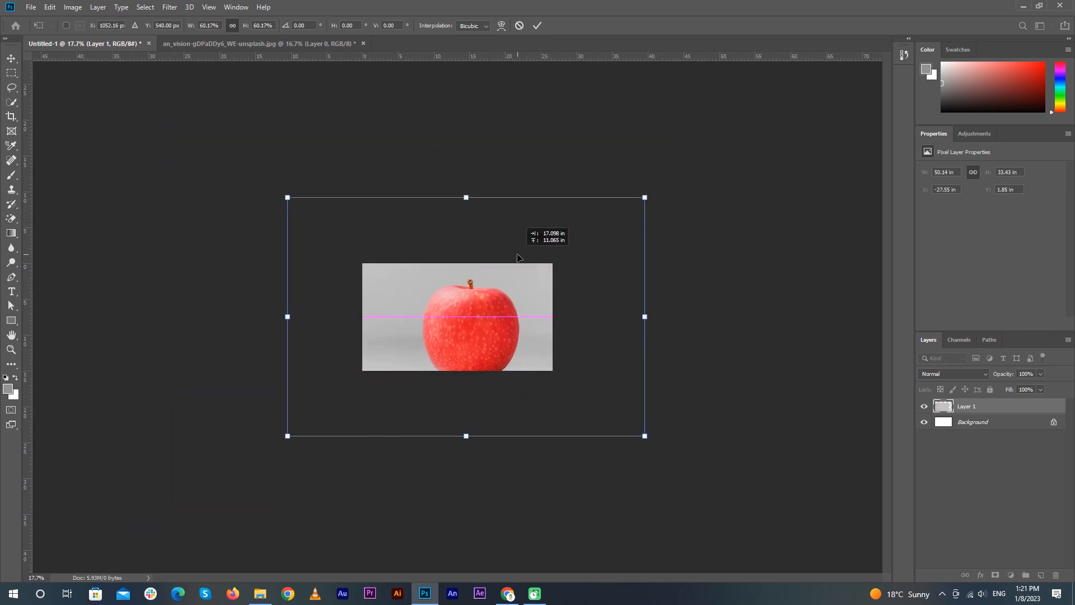
scroll(538, 240, "up", 7)
left_click_drag(820, 86, 547, 269)
left_click_drag(434, 334, 540, 242)
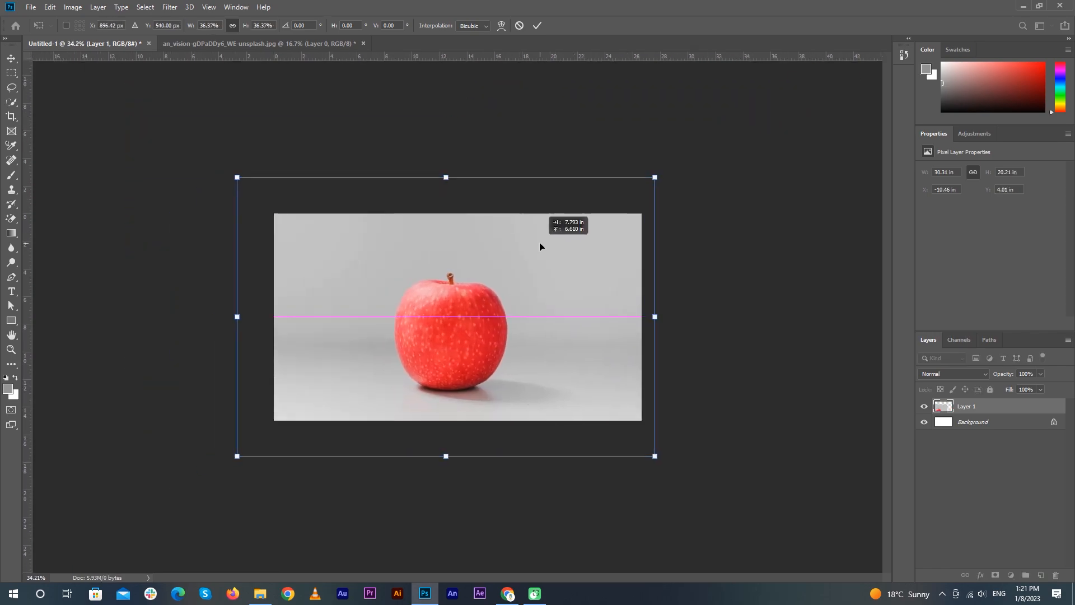
Fine-tune the apple photo to about 35.6% scale, centre the apple on the canvas, and apply the transform
scroll(562, 236, "up", 4)
left_click_drag(805, 559, 670, 389)
left_click_drag(397, 366, 486, 418)
left_click_drag(733, 126, 770, 107)
left_click_drag(631, 252, 641, 252)
left_click_drag(778, 104, 805, 83)
left_click_drag(590, 435, 582, 429)
left_click_drag(797, 74, 809, 65)
left_click_drag(532, 420, 533, 388)
left_click(537, 25)
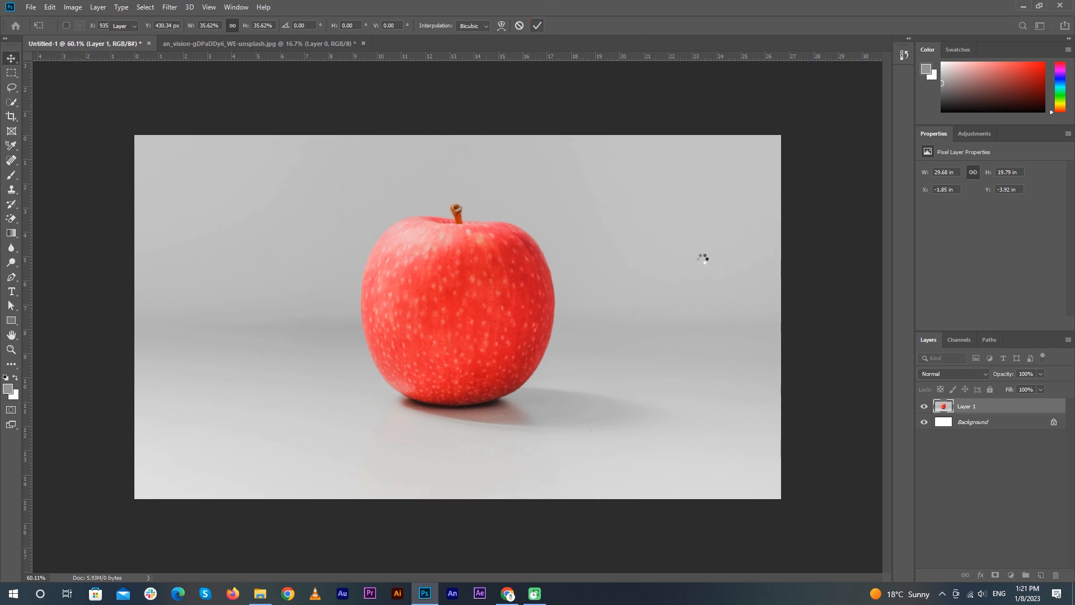
left_click(847, 314)
Select the apple with Select Subject, copy it to its own layer, and leave no layer selected
left_click(415, 304)
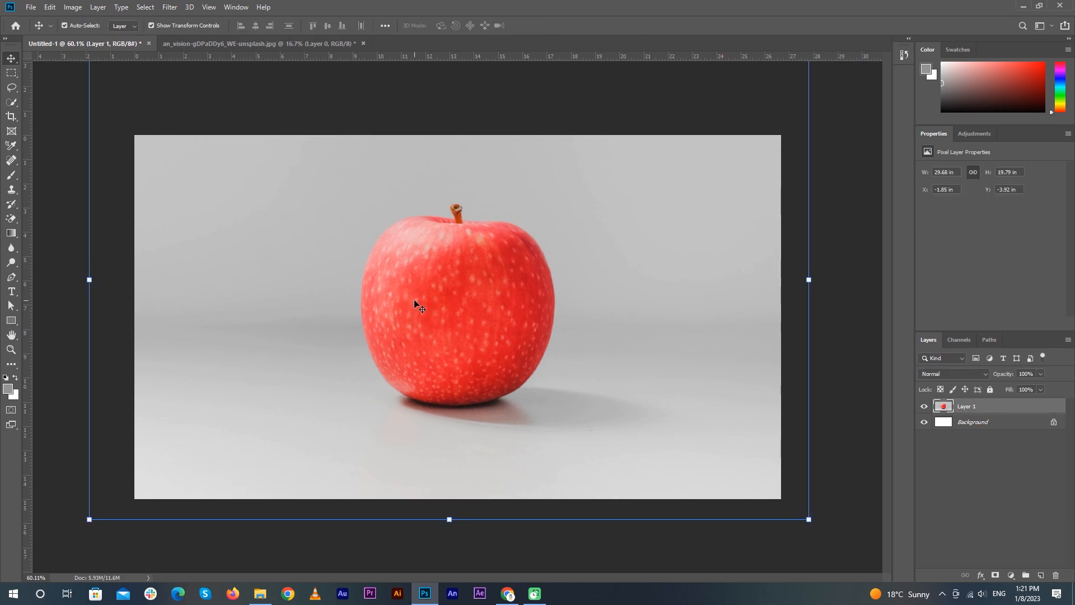
left_click(11, 101)
left_click(298, 26)
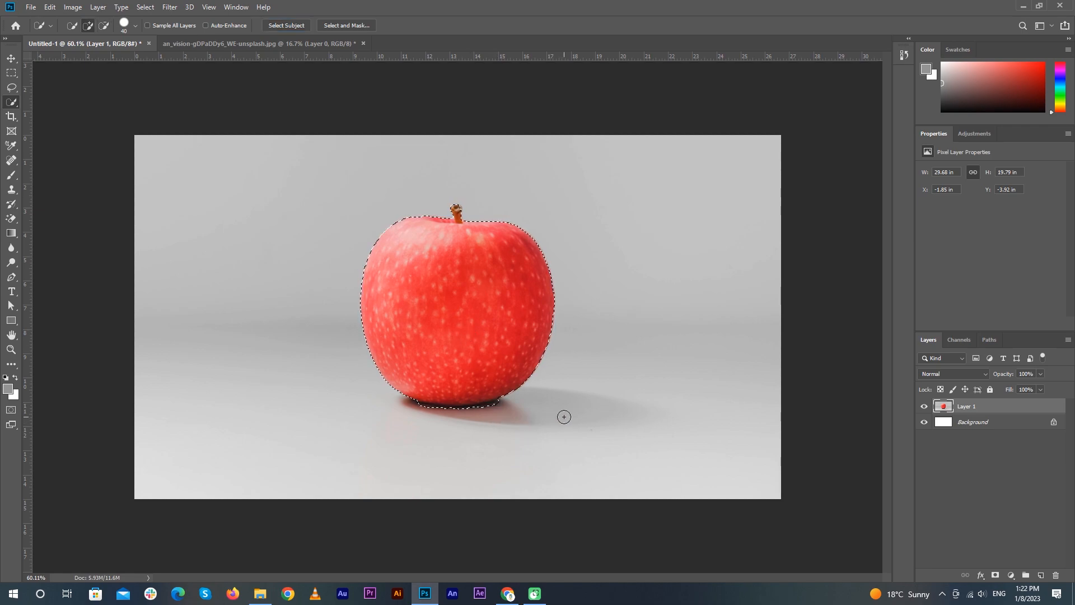
key("ctrl+j")
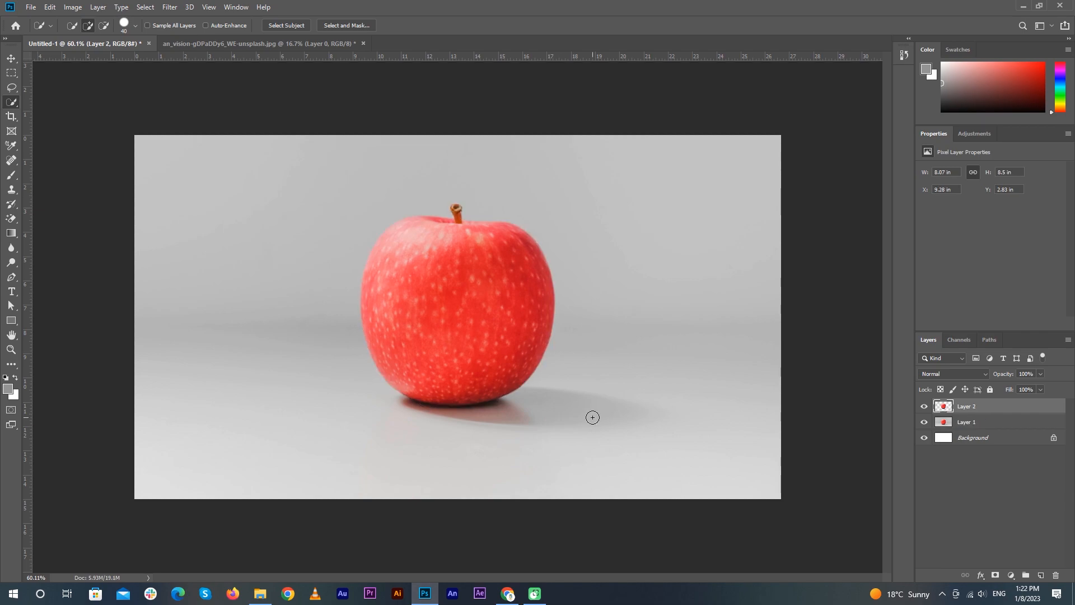
key("v")
left_click(813, 377)
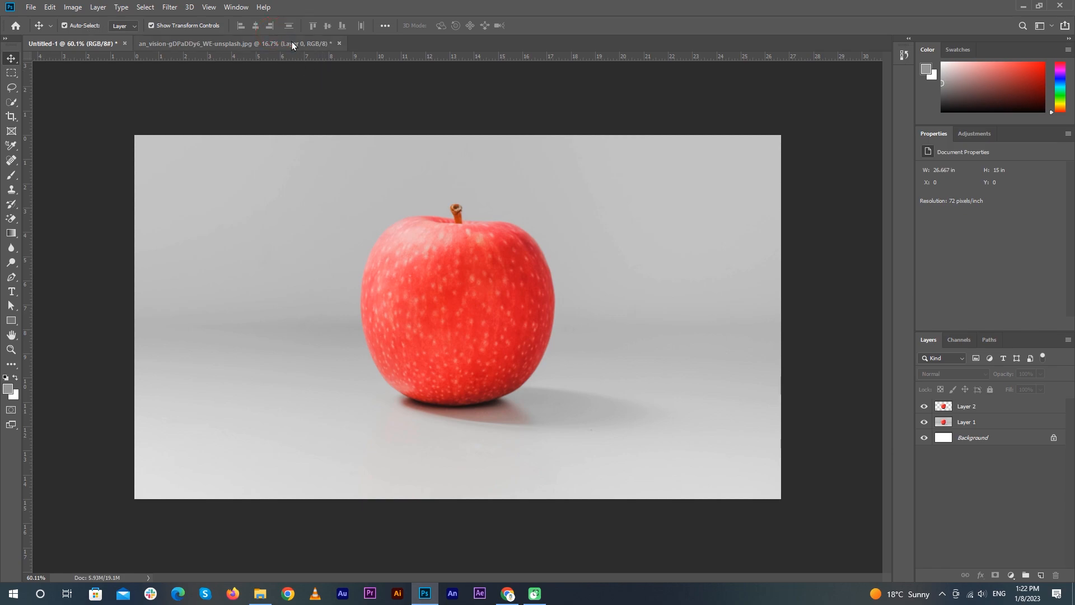
Close the original apple photo document without saving it
left_click(314, 43)
left_click(339, 43)
left_click(532, 229)
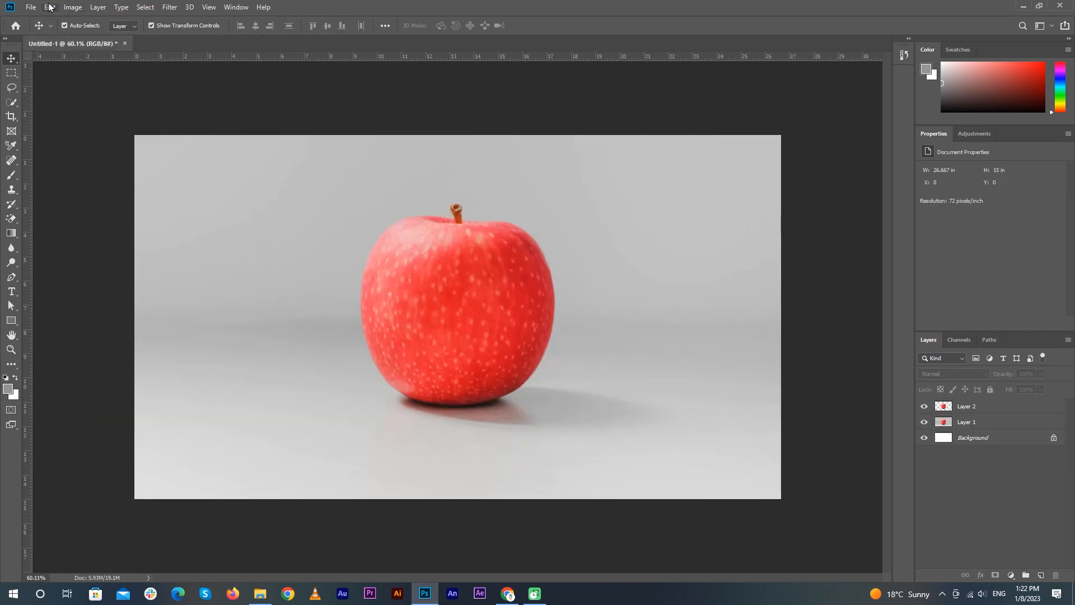
Open pngwing.com (9) and move the water splash into Untitled-1, below the apple
left_click(32, 8)
left_click(97, 31)
left_click(377, 144)
left_click(684, 444)
left_click_drag(631, 444, 493, 417)
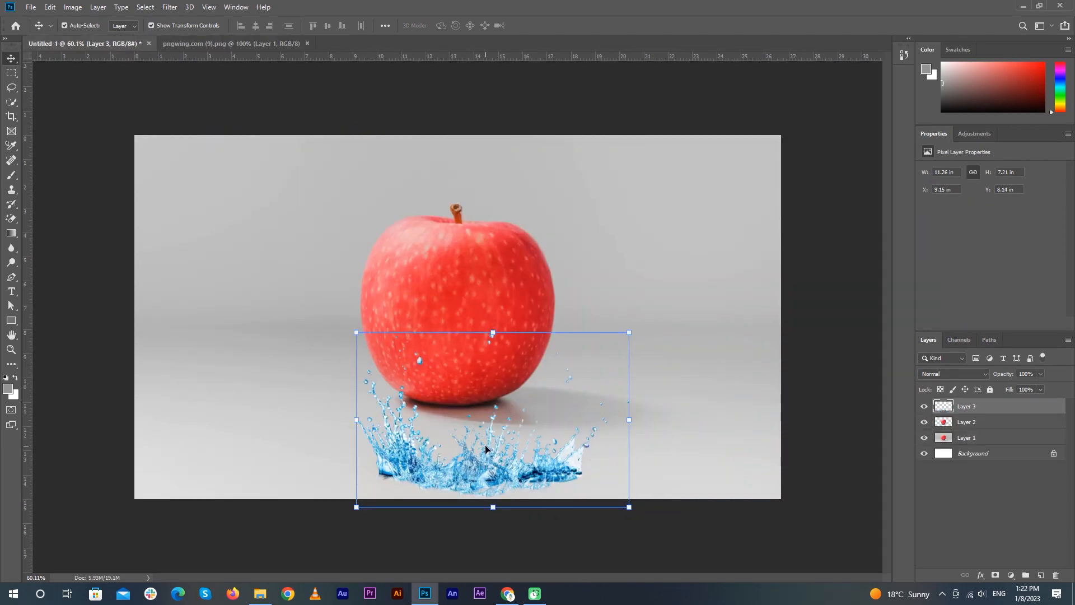
Flip the water splash vertically, place it over the apple's lower end, and apply the transform
key("ctrl+t")
right_click(483, 438)
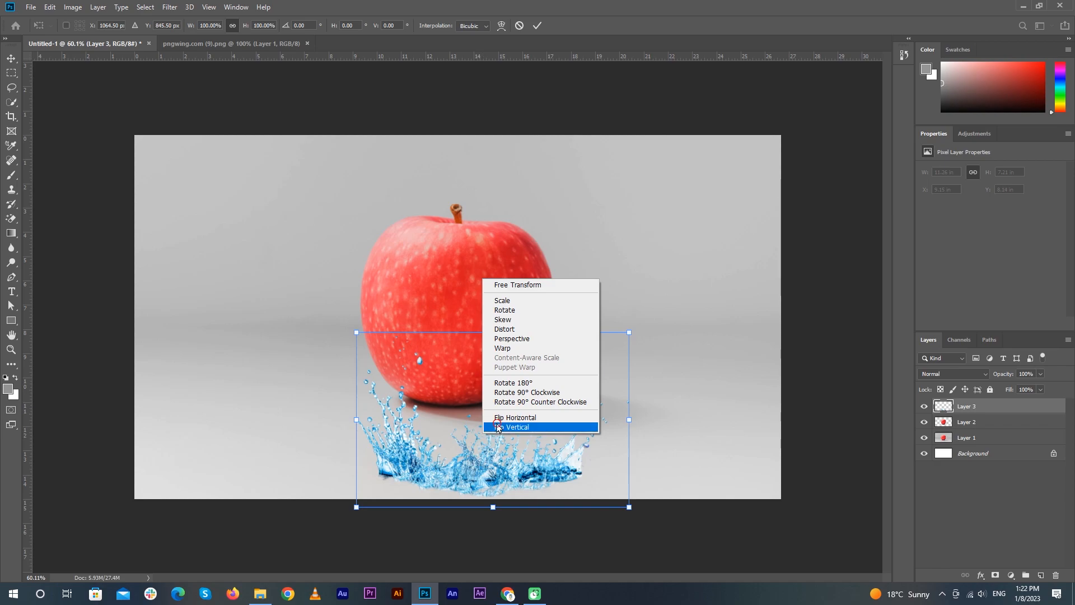
left_click(504, 427)
left_click_drag(496, 364, 474, 378)
left_click(537, 25)
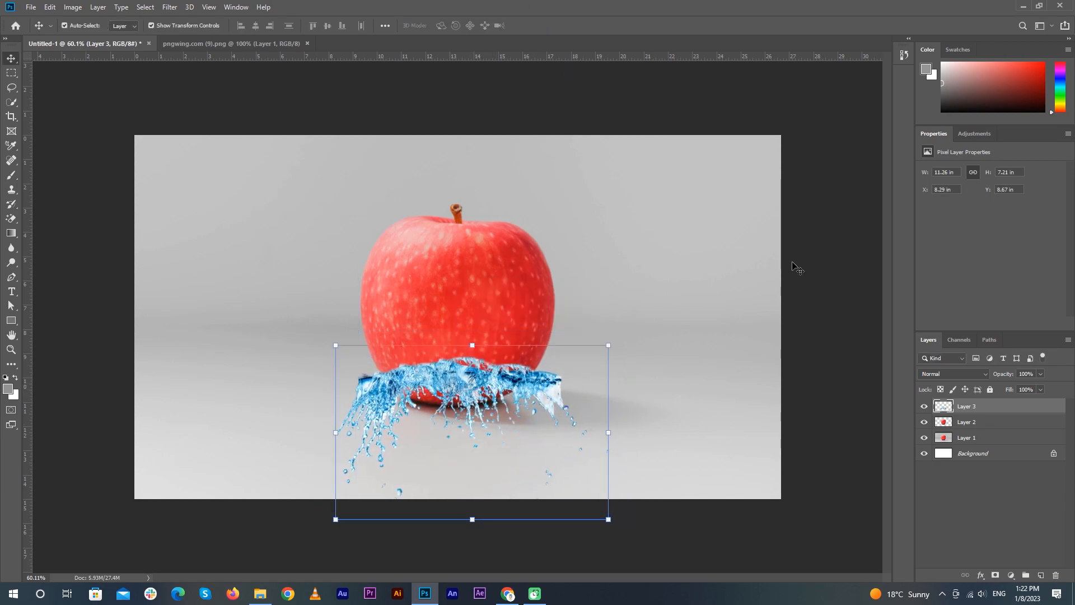
Hide the water splash layer and the original apple photo layer, Layer 1
left_click(925, 407)
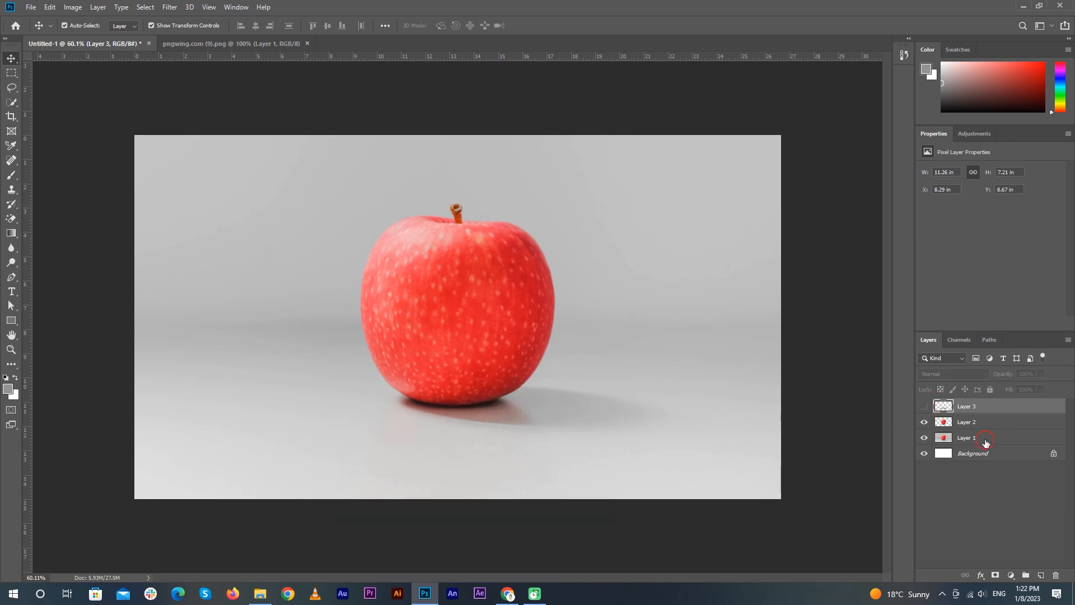
left_click(985, 442)
left_click(925, 438)
Add a new layer directly above Background and fill it with the grey foreground colour
left_click(1001, 457)
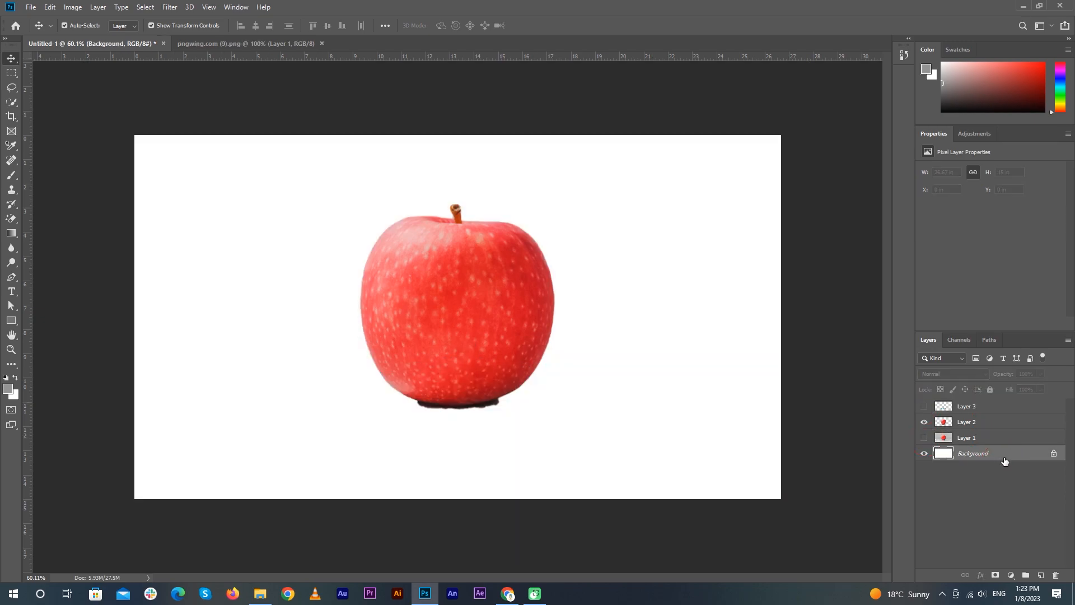
left_click(1040, 575)
key("alt+BackSpace")
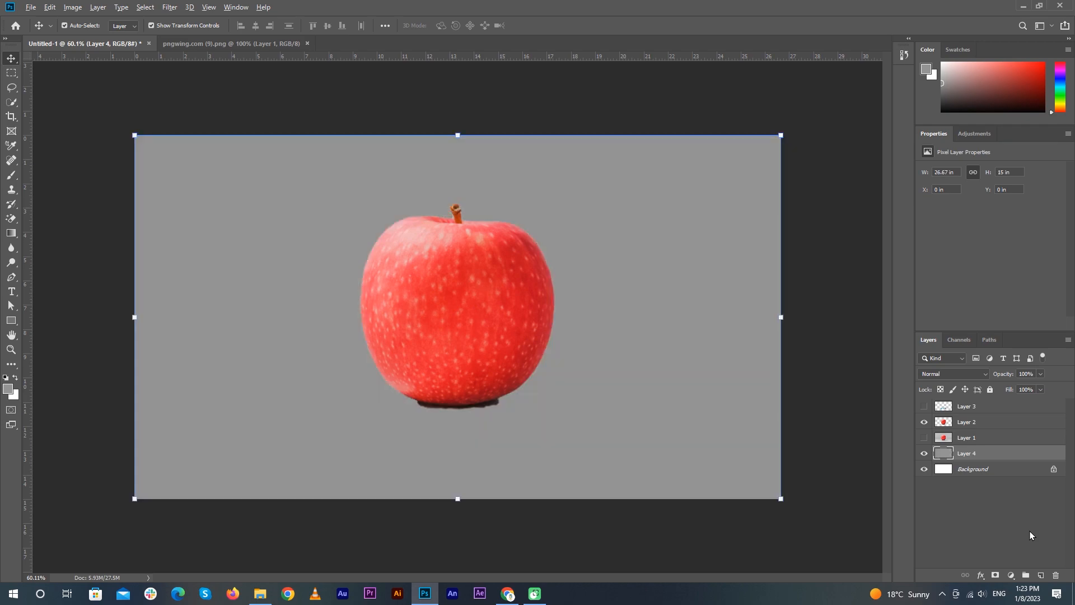
Add a reversed radial Gradient Overlay to the grey layer and open its first gradient stop's colour for editing
double_click(1012, 455)
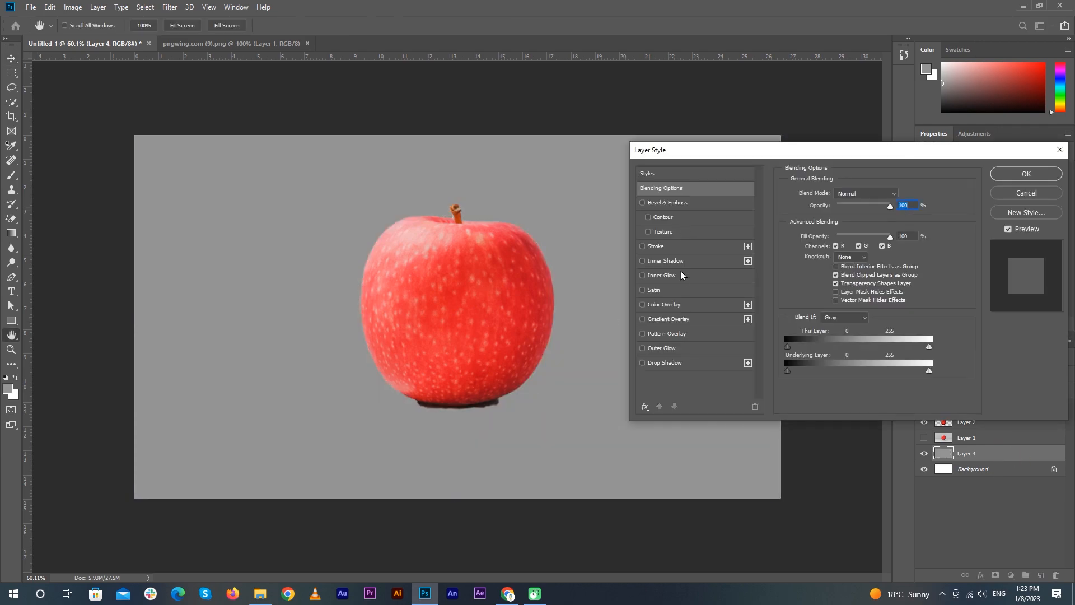
left_click(669, 319)
left_click(856, 219)
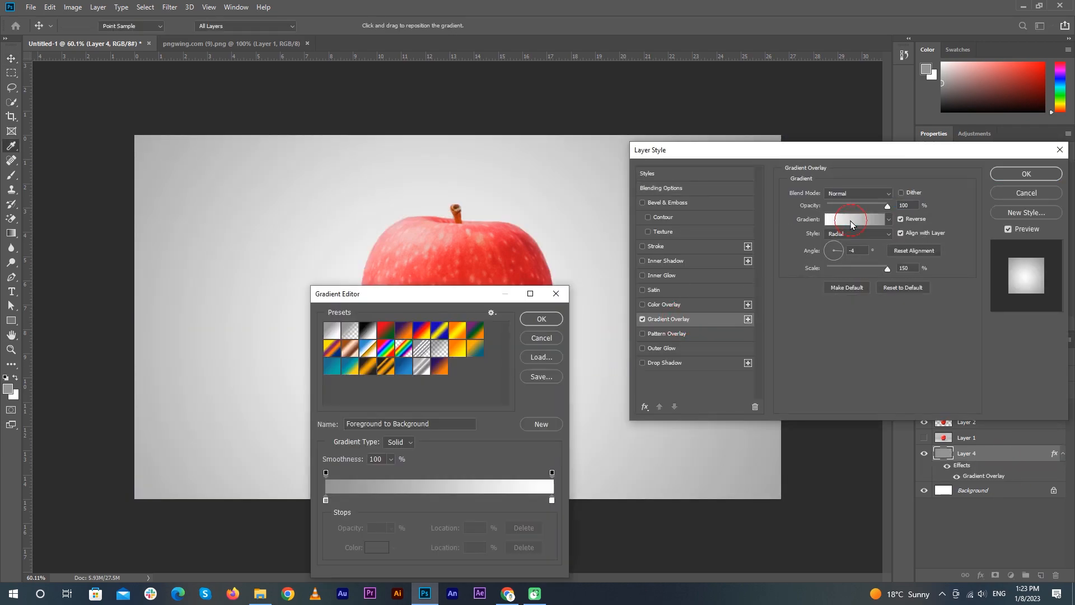
left_click(325, 500)
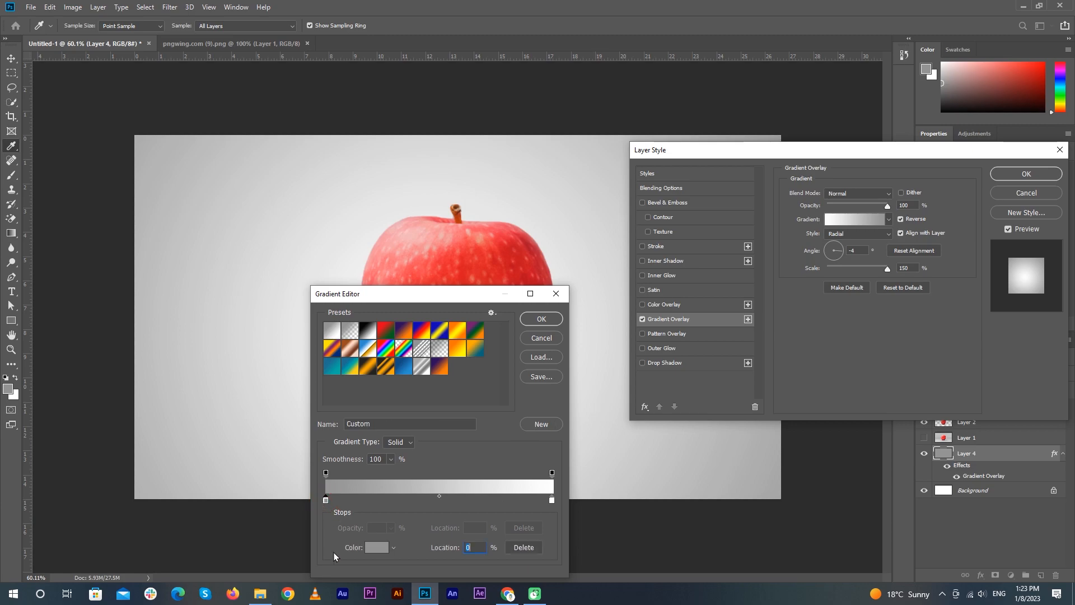
left_click(376, 547)
Try yellow tints for the gradient's first colour stop, ending on f5da6e
left_click(855, 340)
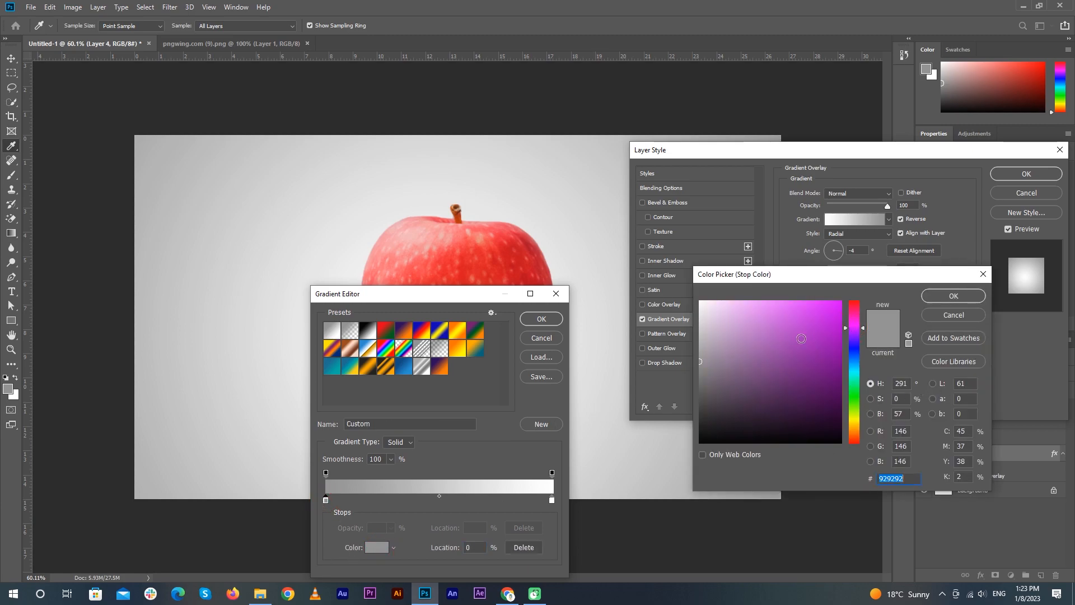
left_click(774, 312)
left_click_drag(854, 342, 854, 426)
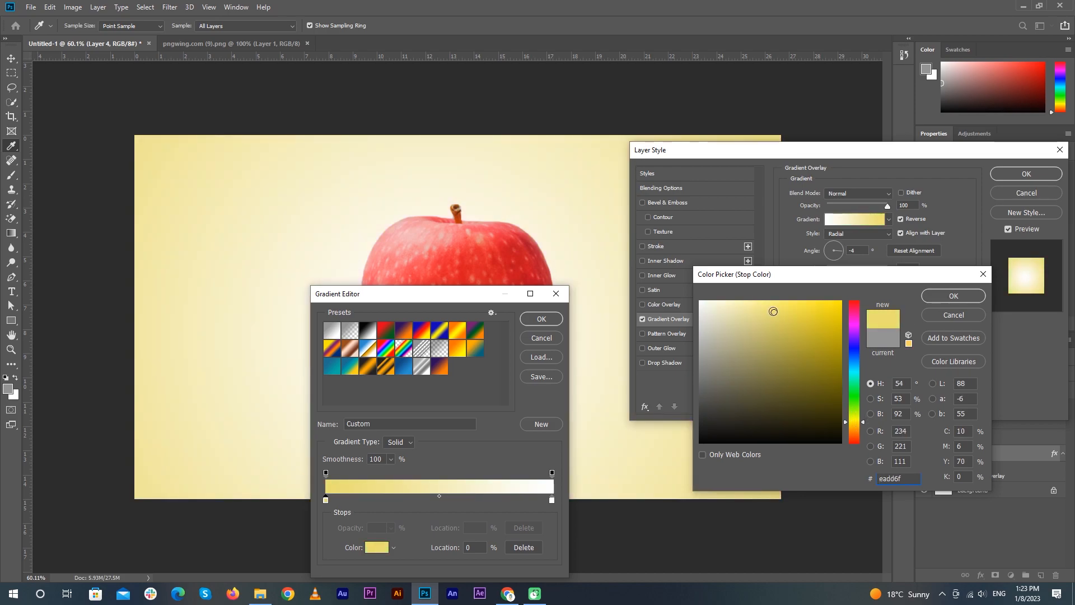
left_click(778, 306)
left_click(853, 424)
left_click(543, 327)
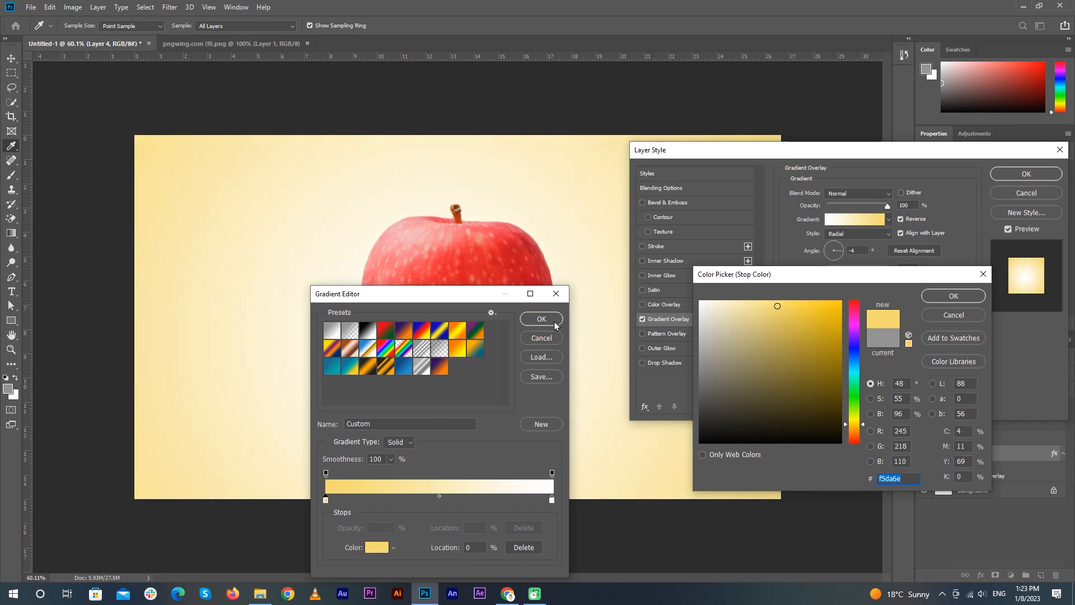
Set the gradient's first colour stop to pink fd92f7 and apply the Gradient Overlay
left_click(855, 324)
left_click(759, 301)
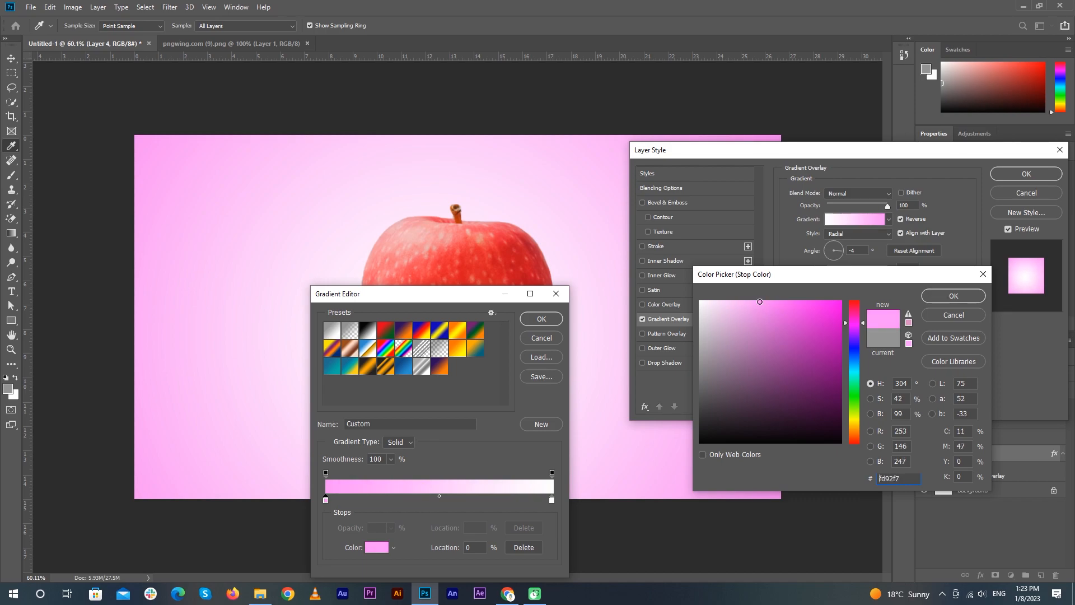
left_click(949, 300)
left_click(553, 321)
left_click_drag(863, 146, 680, 166)
left_click(846, 194)
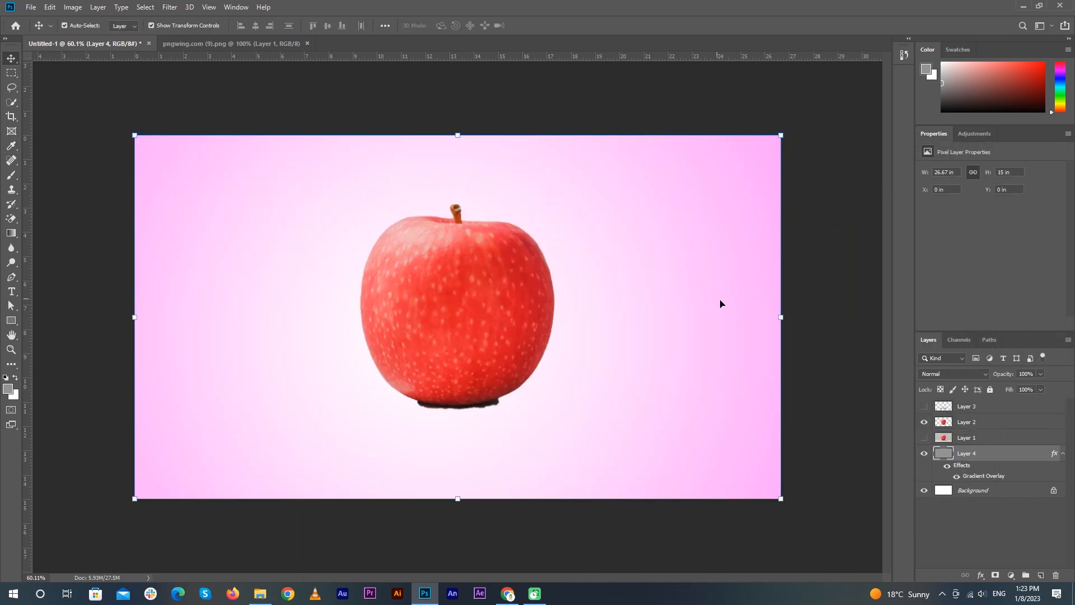
Add a layer mask to the cut-out apple and paint out its base with a 200 px black brush
left_click(961, 425)
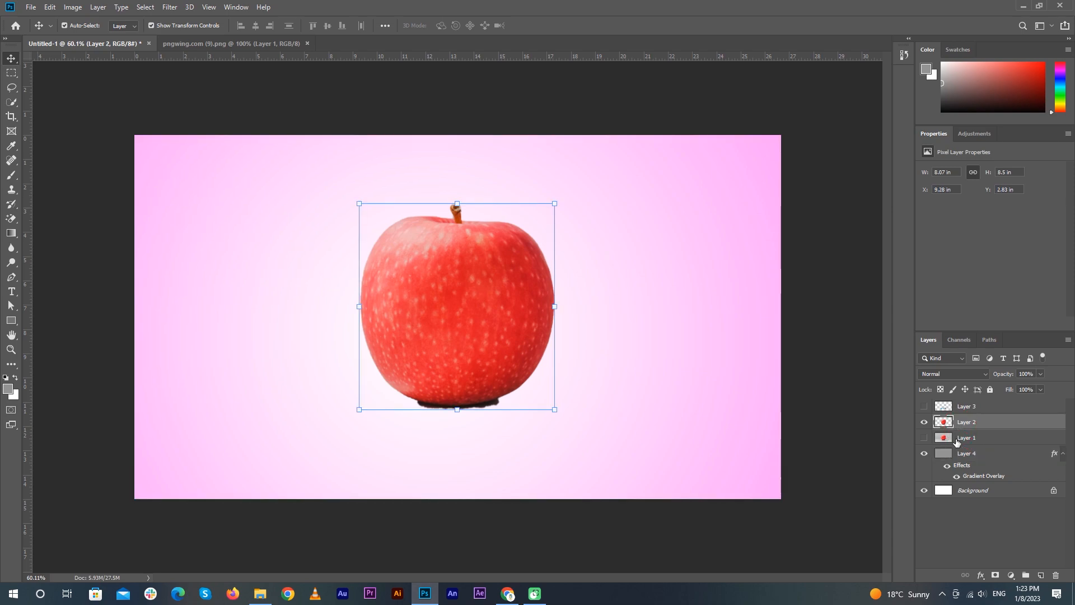
left_click(996, 575)
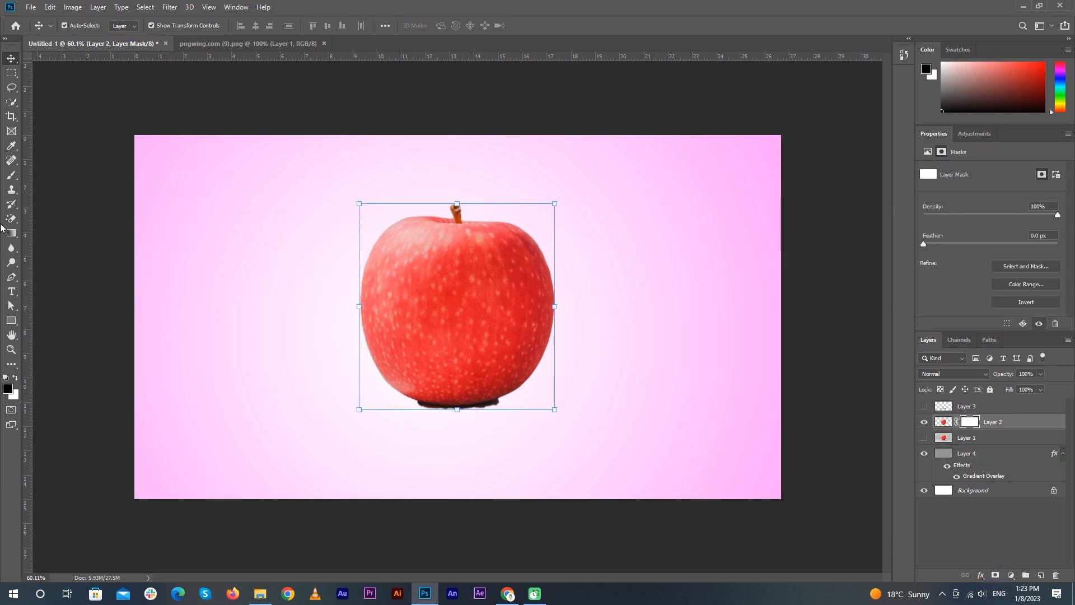
left_click(12, 174)
left_click(61, 176)
mouse_move(463, 449)
left_mouse_down()
mouse_move(383, 427)
mouse_move(377, 411)
mouse_move(486, 415)
mouse_move(550, 396)
mouse_move(447, 427)
mouse_move(367, 407)
mouse_move(363, 397)
mouse_move(541, 408)
left_mouse_up()
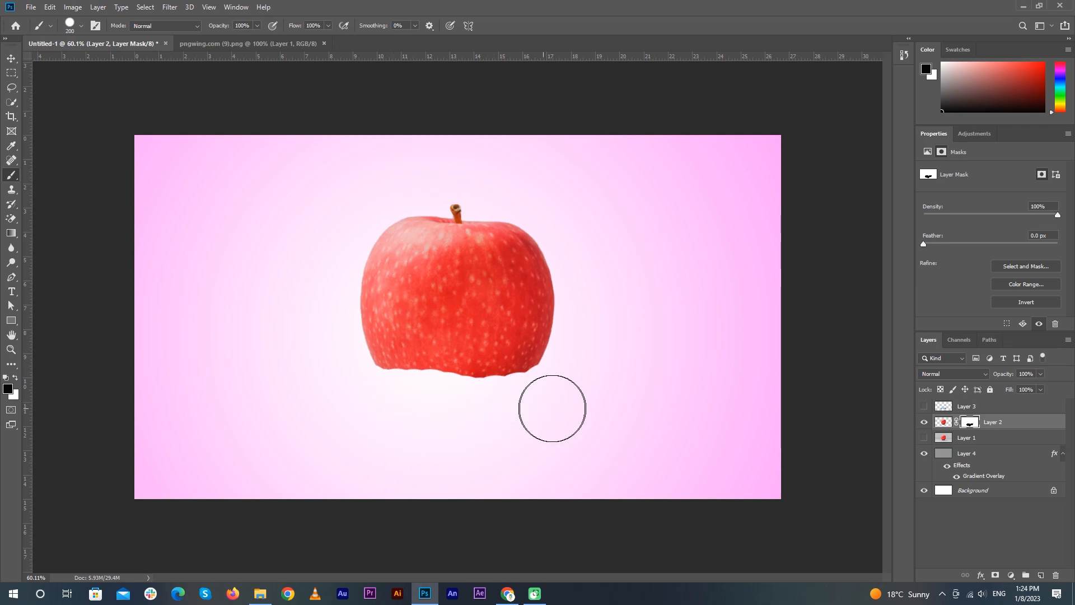
Show the water splash layer again and select it at the apple's cut edge
left_click(924, 406)
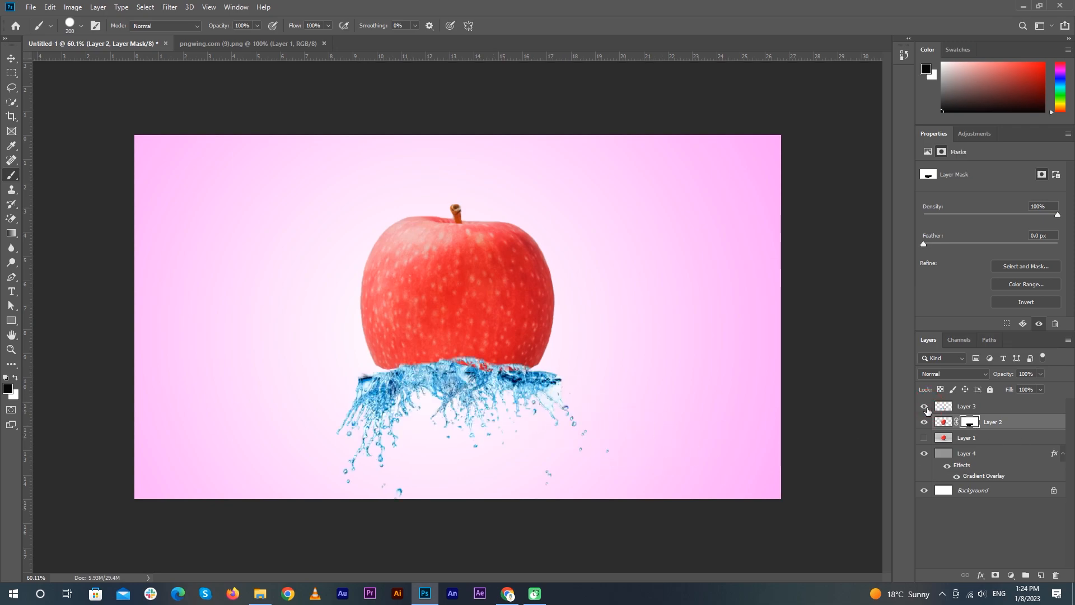
key("v")
left_click(576, 377)
left_click_drag(483, 386, 485, 382)
Warp the water splash, pulling its two upper corners inward and up onto the apple's sides
scroll(492, 382, "up", 1)
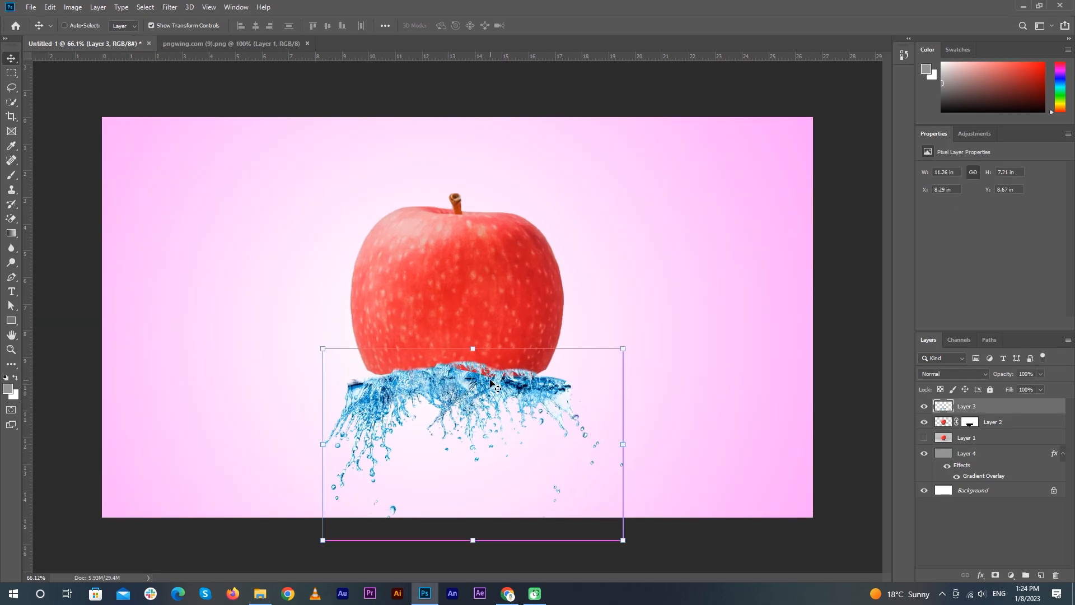
key("ctrl+t")
right_click(491, 381)
left_click(540, 451)
left_click_drag(624, 350, 561, 359)
left_click_drag(323, 352, 363, 301)
left_click_drag(573, 351, 561, 296)
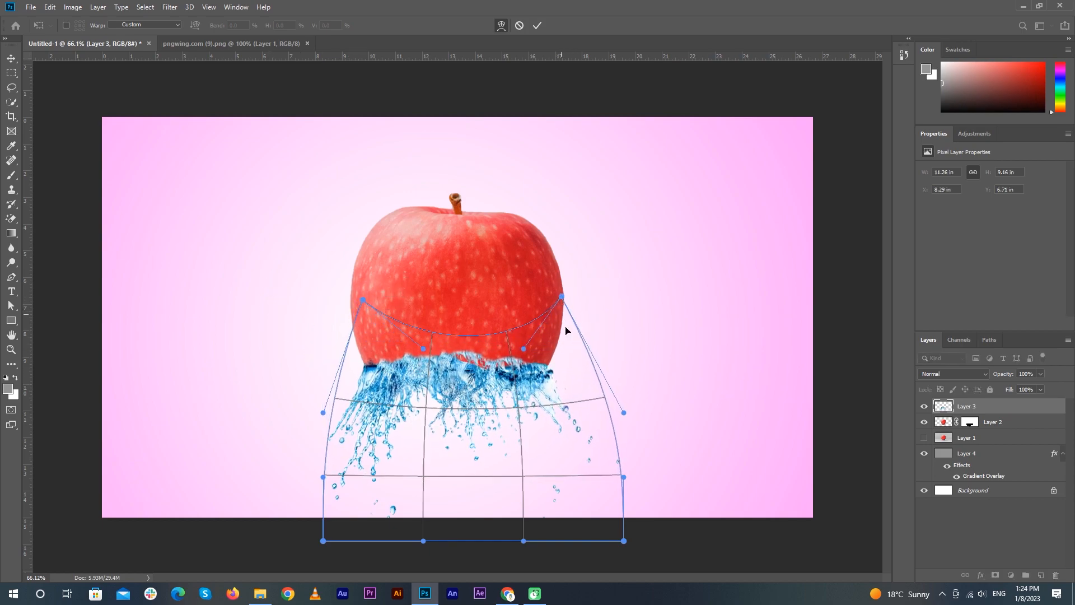
Narrow the right edge of the splash warp and raise its lower-right corner
left_click_drag(626, 414, 598, 414)
left_click_drag(560, 296, 563, 287)
left_click_drag(623, 541, 616, 498)
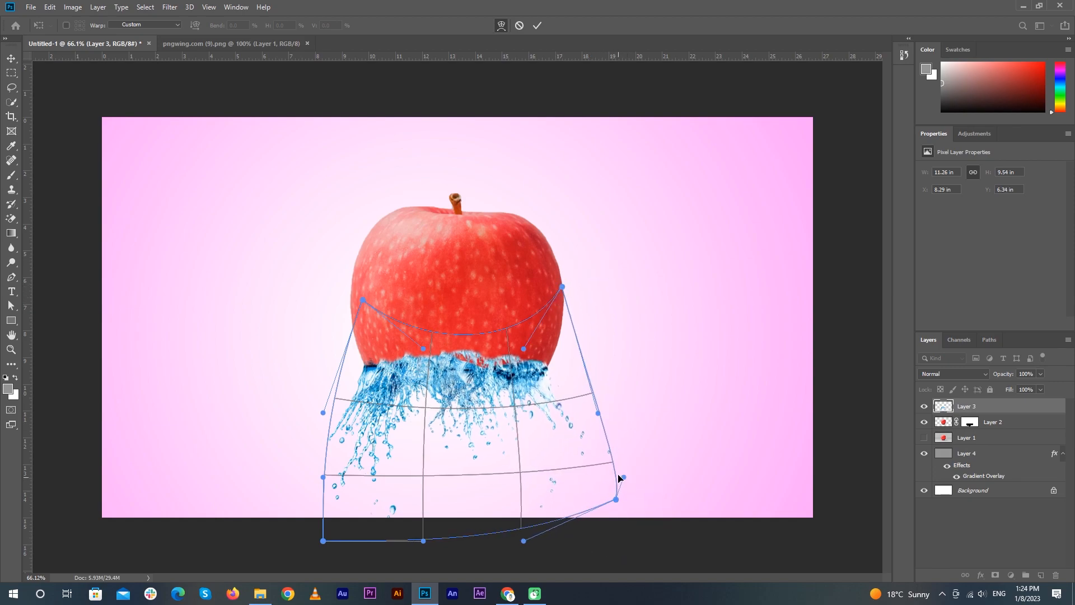
mouse_move(598, 413)
left_mouse_down()
mouse_move(580, 384)
mouse_move(592, 444)
mouse_move(592, 429)
left_mouse_up()
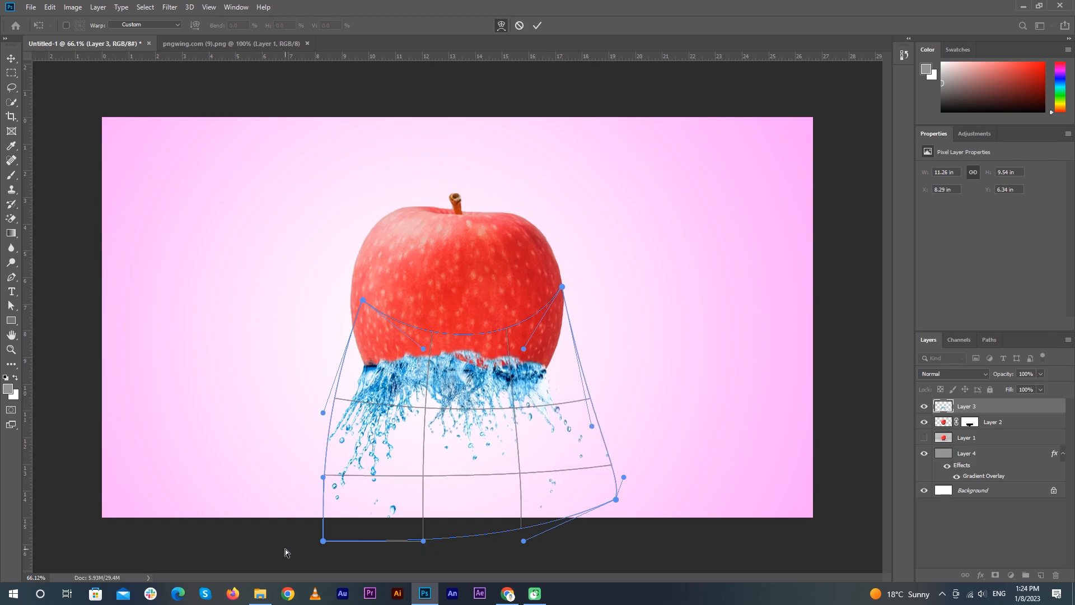
Move the splash warp's lower-left corner up and inward, and straighten its left edge to match
left_click_drag(324, 541, 344, 499)
left_click_drag(323, 413, 328, 415)
left_click_drag(326, 479, 344, 491)
left_click_drag(327, 415, 328, 426)
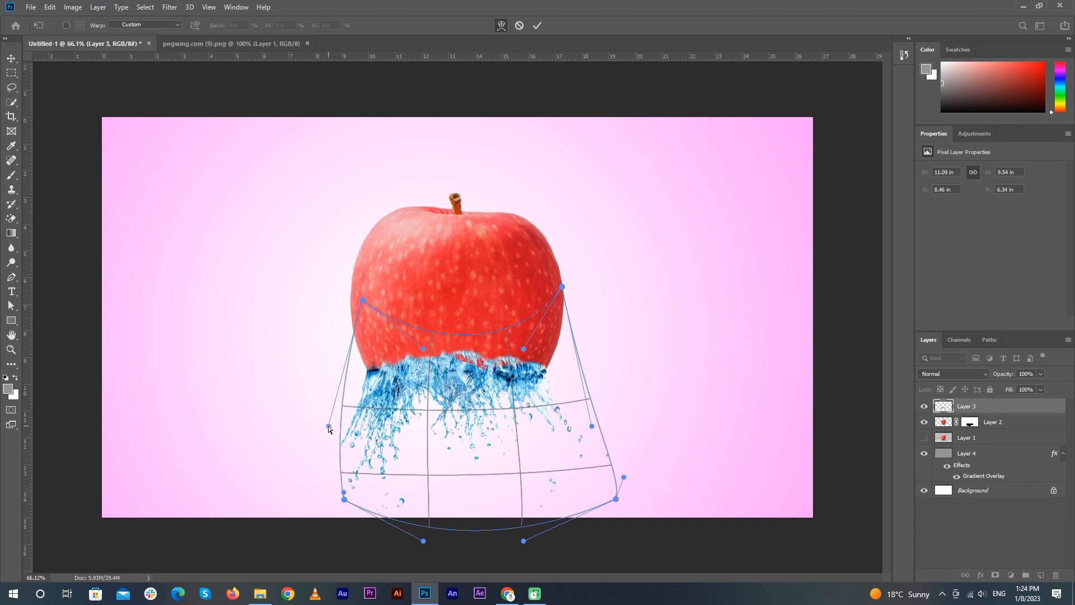
Lower the middle of the splash warp, flare its side edges slightly, and apply the transform
left_click_drag(462, 448, 472, 429)
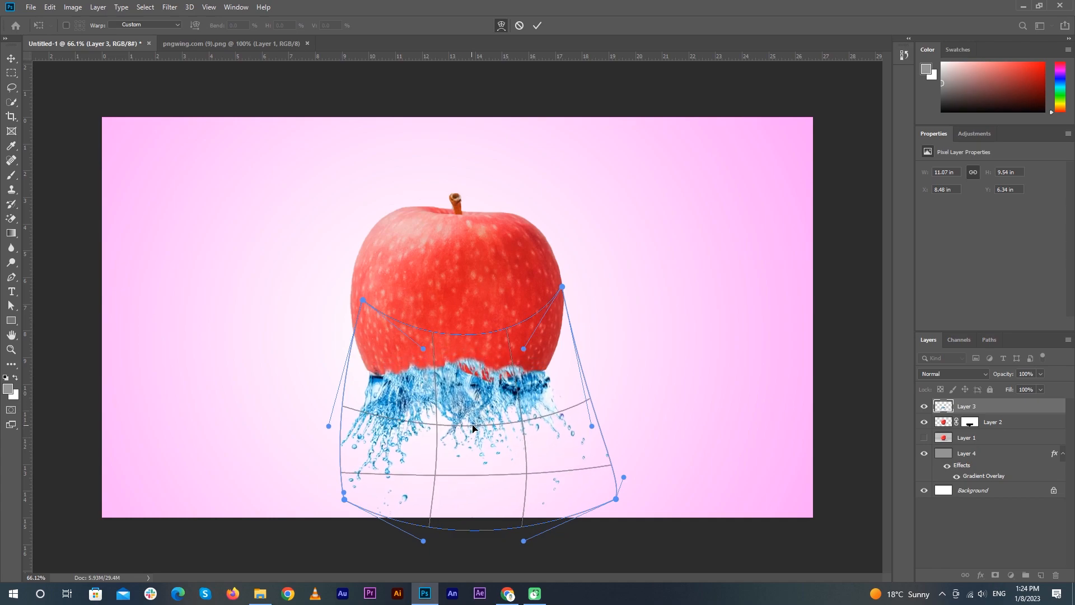
mouse_move(333, 429)
left_mouse_down()
mouse_move(332, 412)
mouse_move(322, 412)
left_mouse_up()
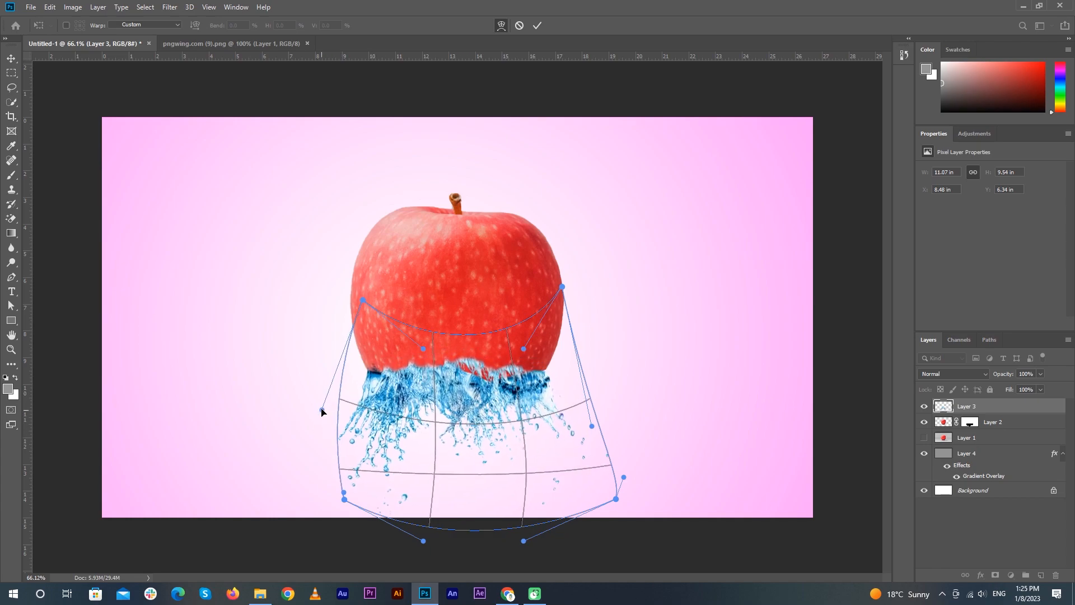
left_click_drag(592, 427, 598, 404)
left_click(536, 26)
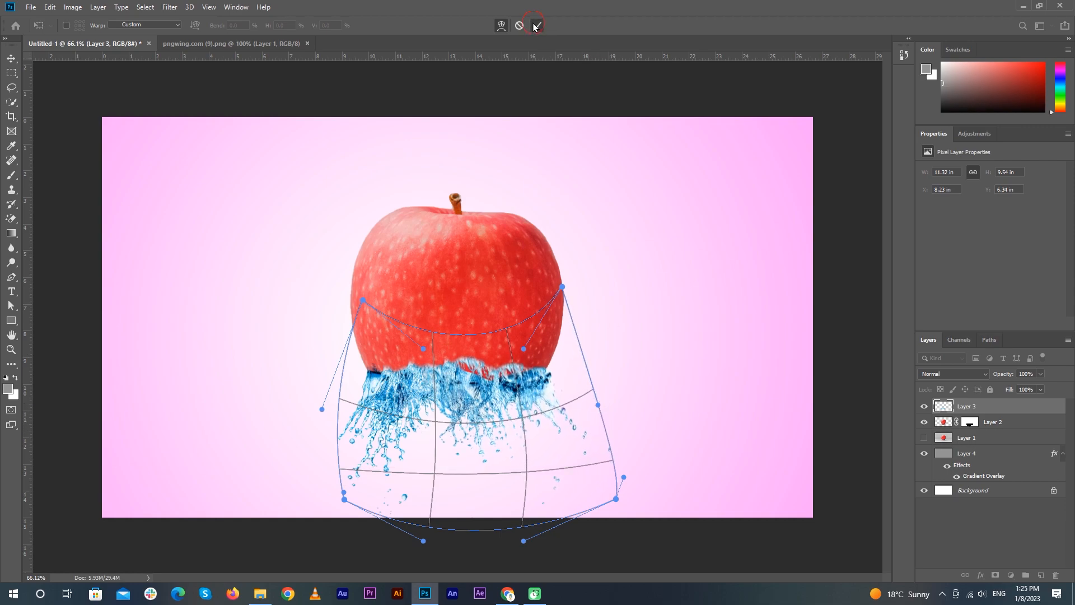
Select the warped splash layer and add a Hue/Saturation adjustment layer above it
left_click(862, 368)
left_click(473, 260)
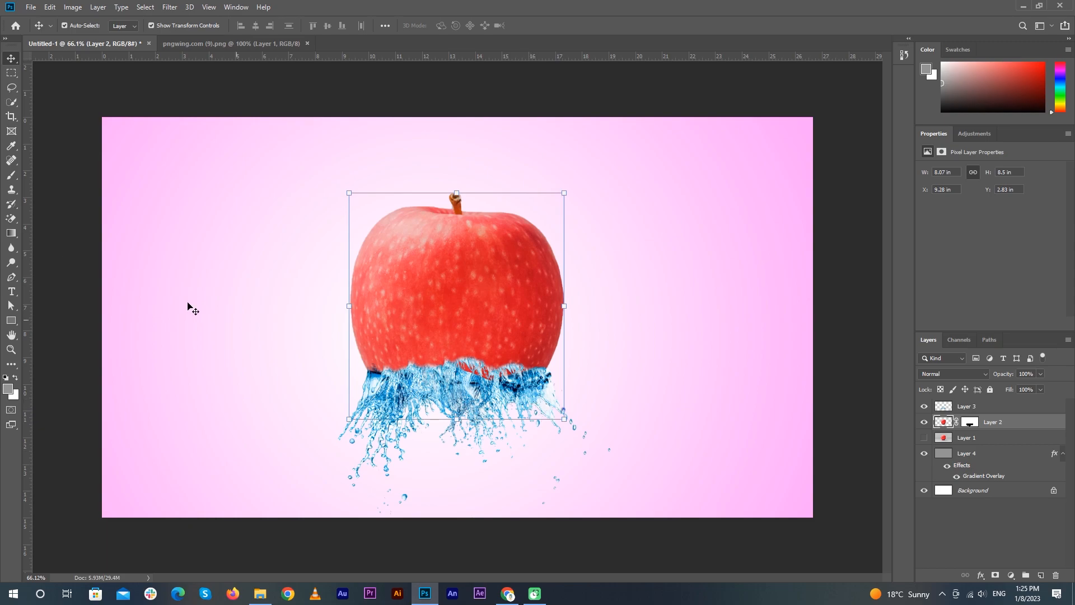
left_click(425, 389)
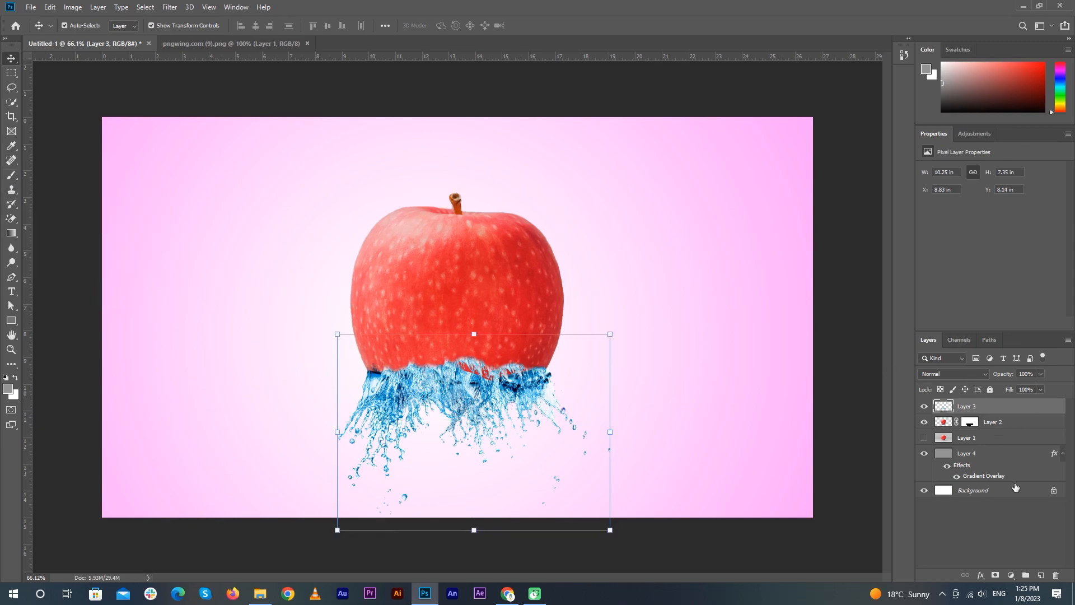
left_click(1012, 575)
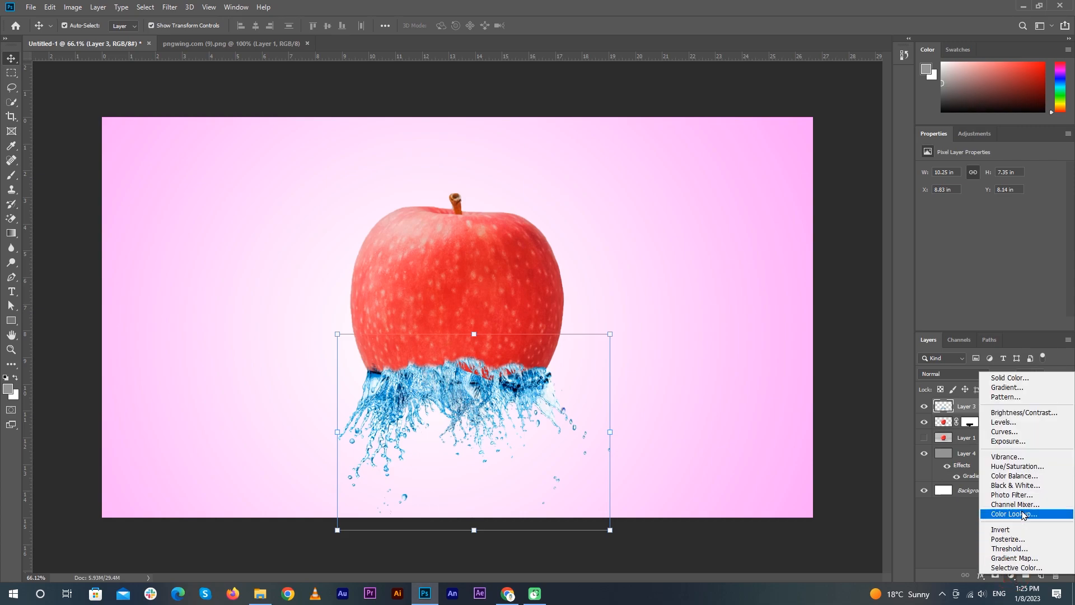
left_click(1024, 466)
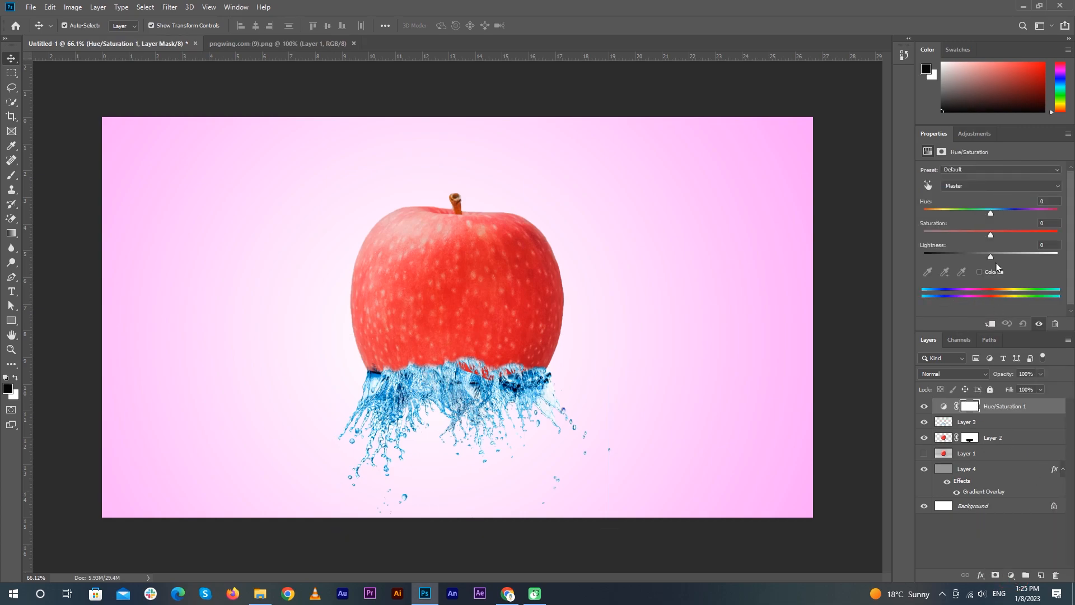
Set Master saturation to +23 and Reds saturation to +62, and clip the adjustment to the splash layer
left_click_drag(990, 236, 1006, 237)
left_click(979, 186)
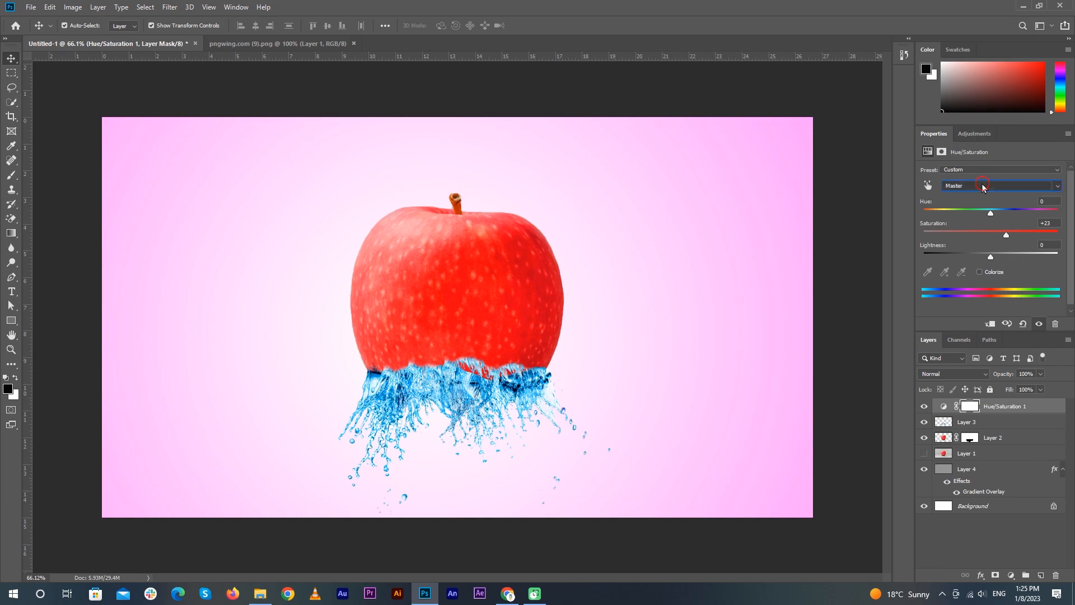
left_click(981, 204)
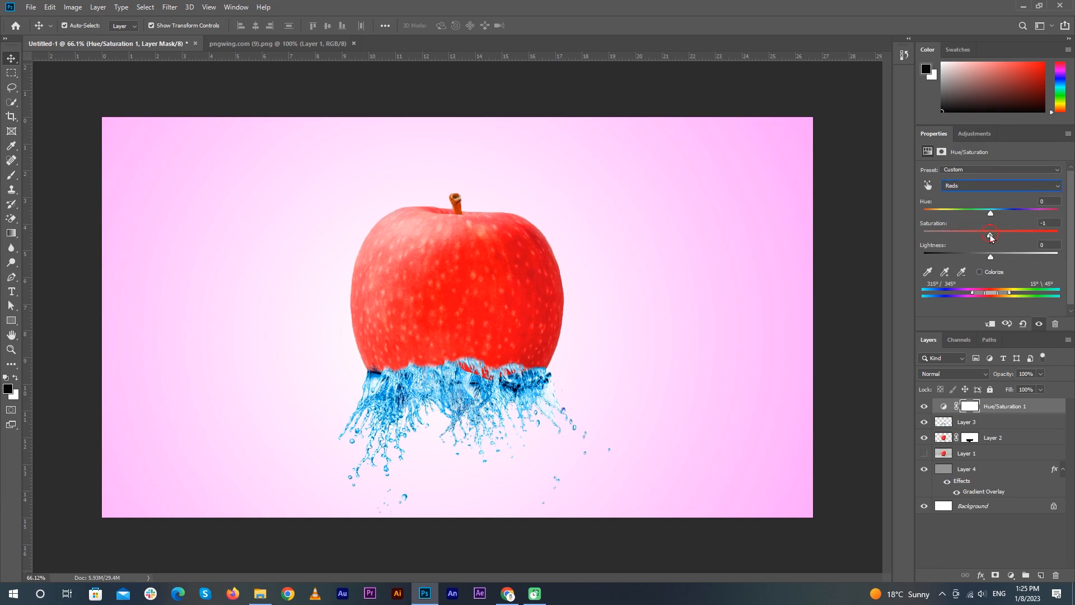
left_click_drag(1016, 238, 1020, 237)
left_click(990, 324)
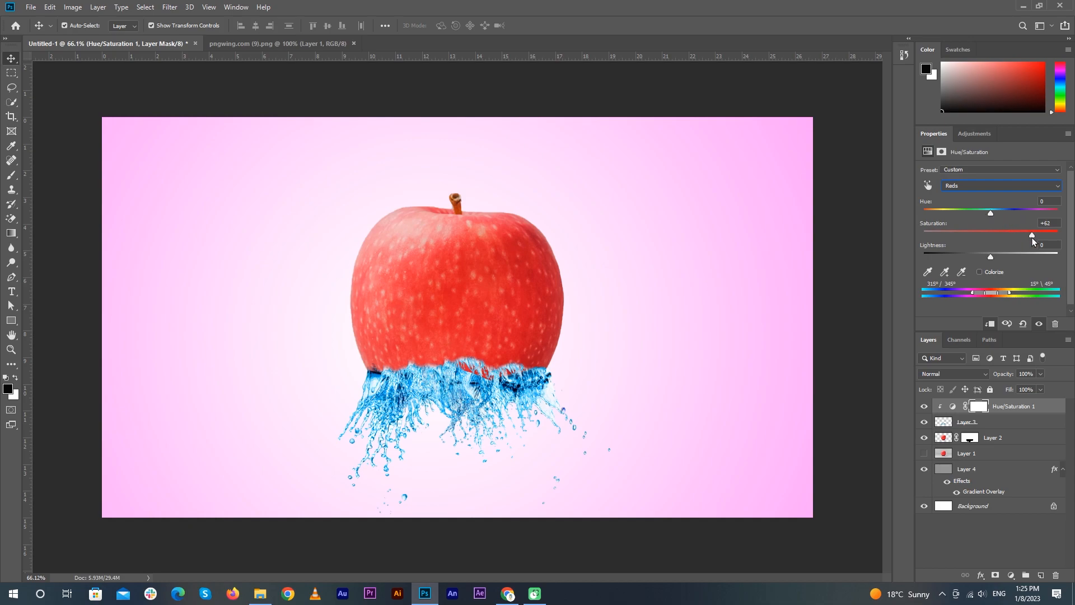
Try recolouring the splash through the Reds hue, colour range and lightness
left_click_drag(990, 213, 924, 212)
left_click_drag(958, 295, 993, 295)
left_click_drag(989, 253, 1057, 255)
Colorize the splash red with Hue 0, Saturation 100 and Lightness -13
left_click(979, 272)
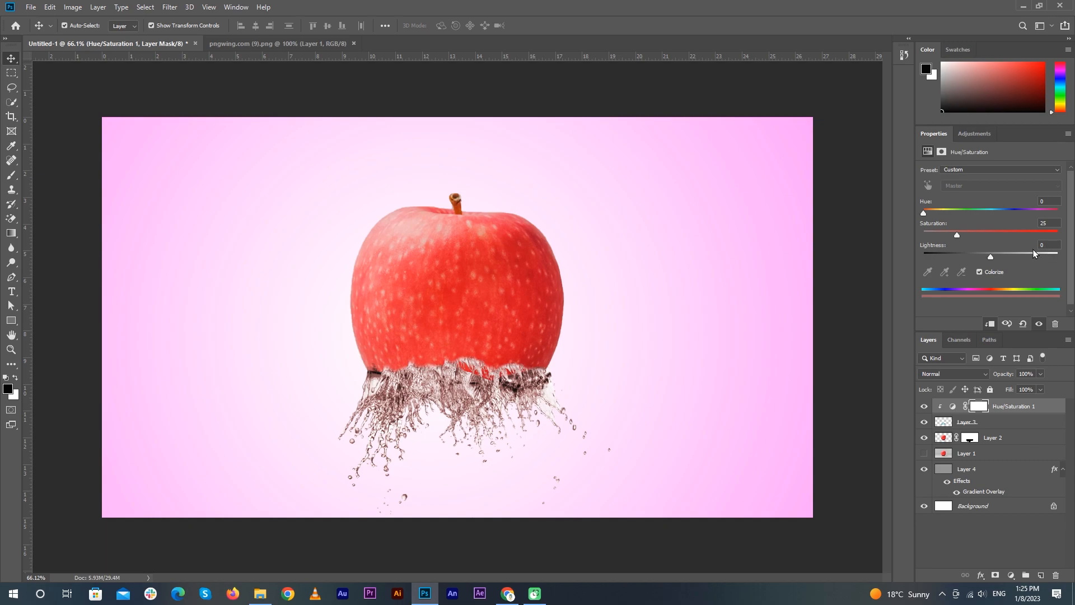
left_click_drag(990, 233, 1068, 236)
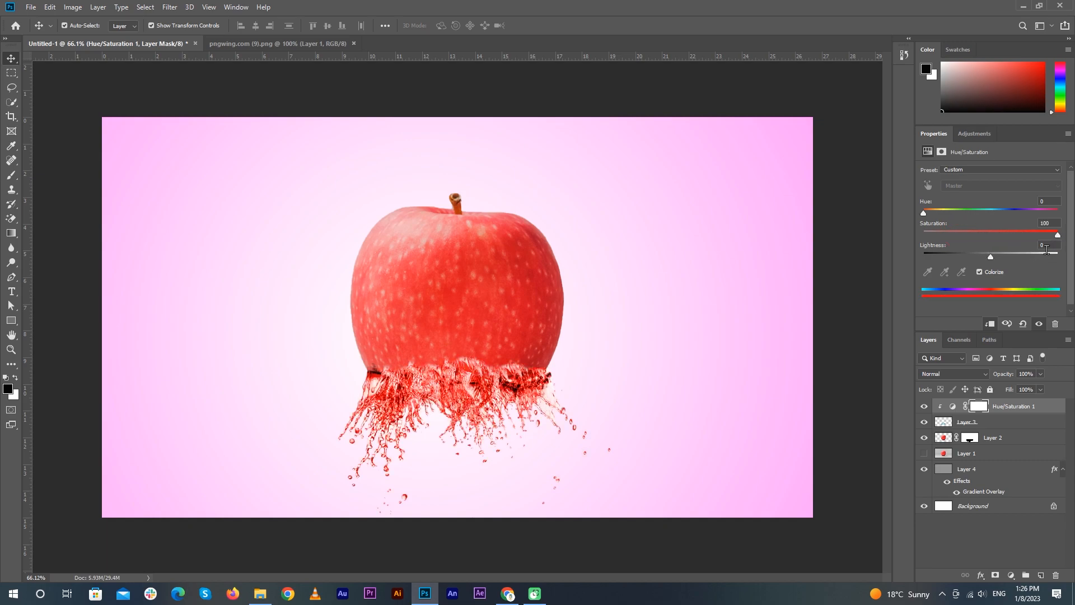
left_click_drag(924, 212, 898, 214)
mouse_move(990, 257)
left_mouse_down()
mouse_move(1002, 255)
mouse_move(983, 259)
left_mouse_up()
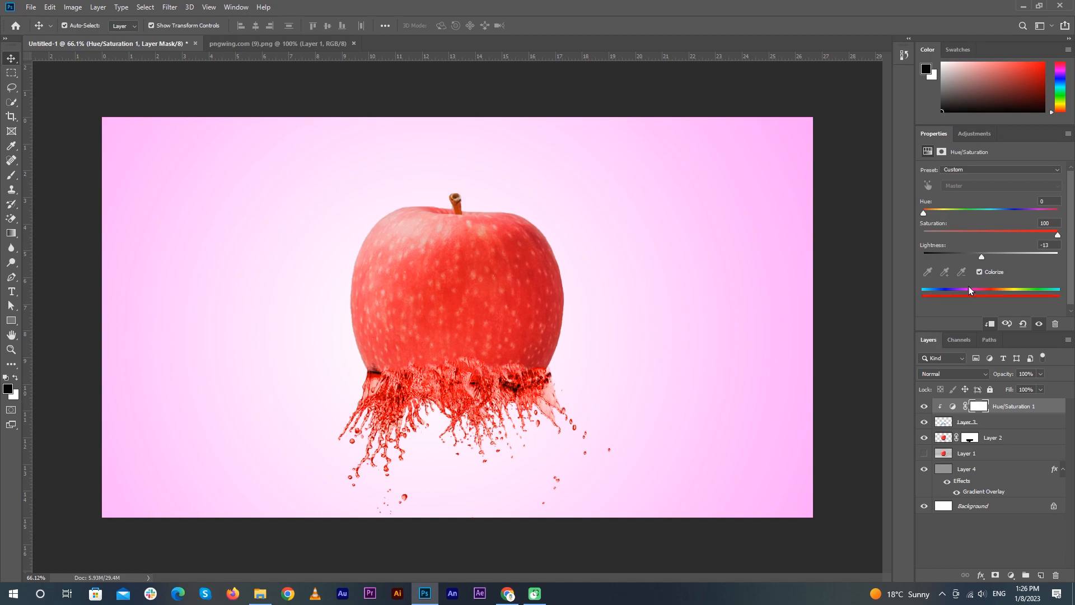
left_click(853, 347)
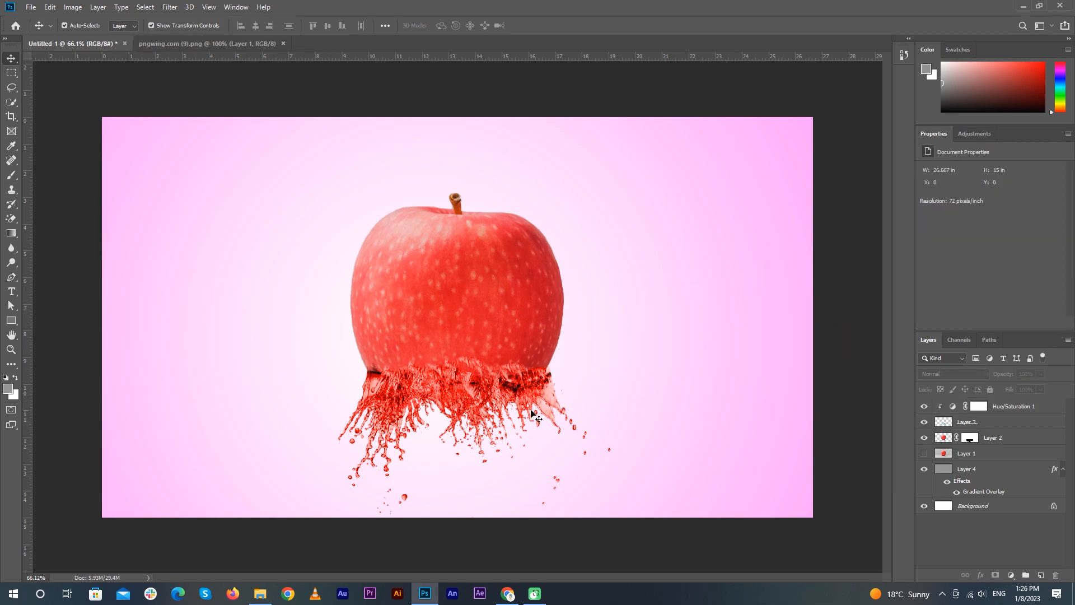
Add a layer mask to the splash and set up a soft 200 px brush at 43% opacity and 12% flow
scroll(501, 382, "up", 4)
left_click(500, 383)
left_click(994, 575)
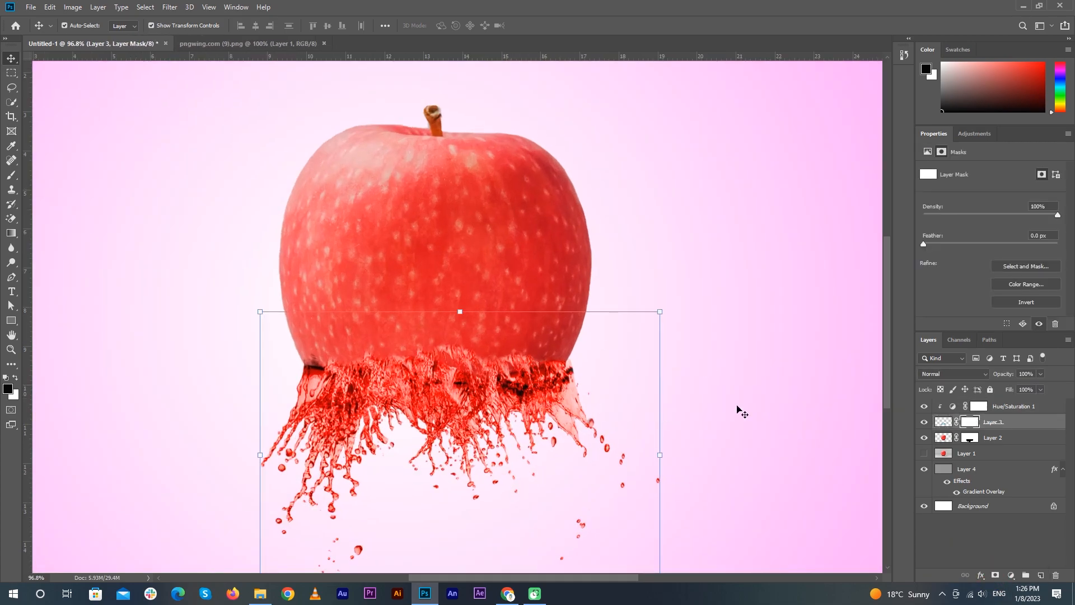
key("b")
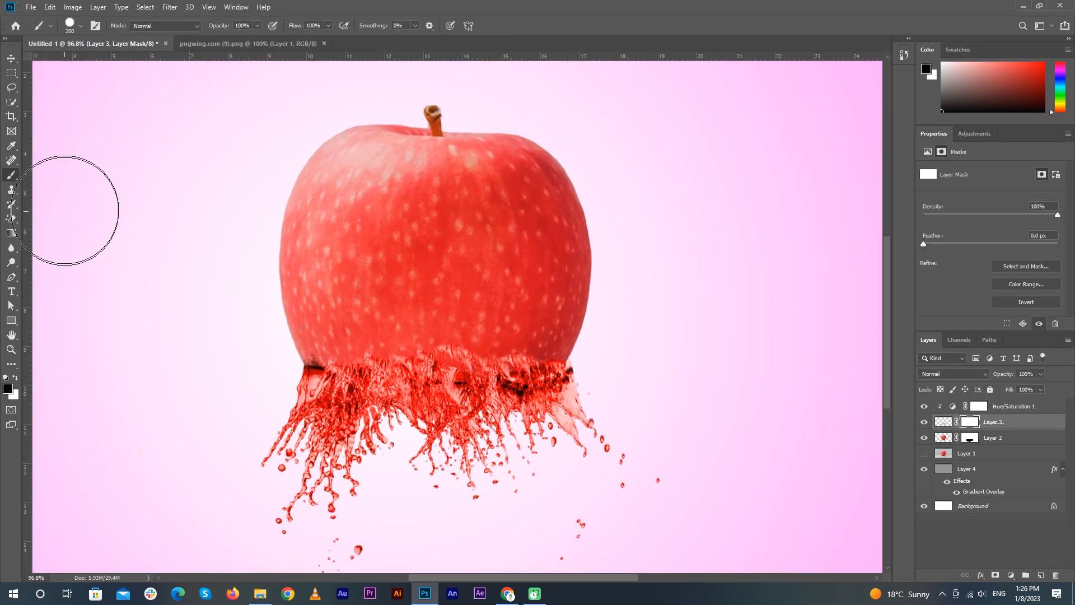
left_click(257, 26)
left_click_drag(328, 26, 274, 33)
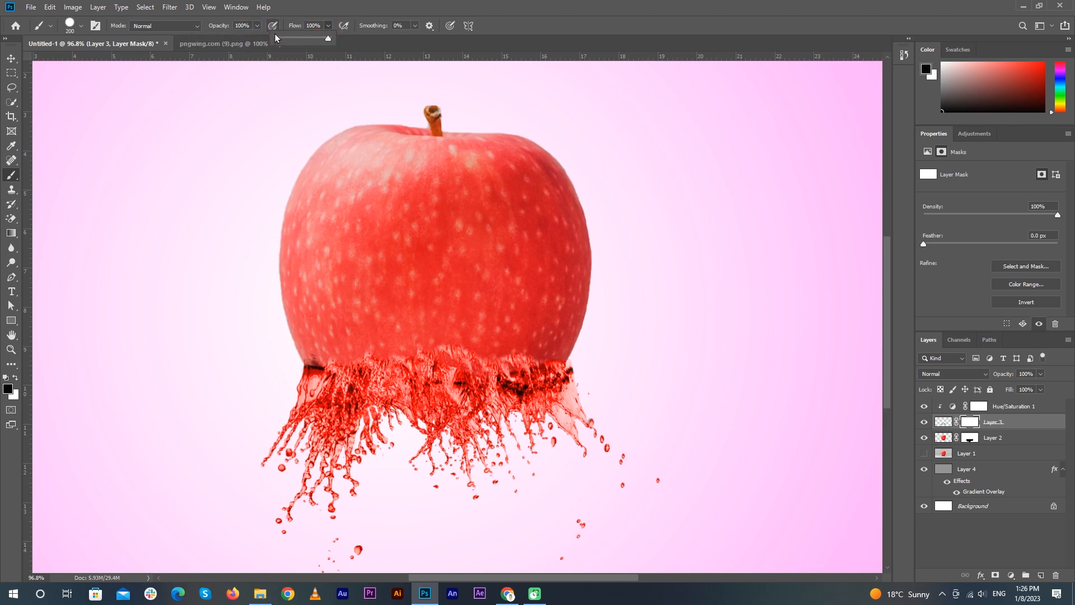
left_click(81, 26)
left_click(60, 109)
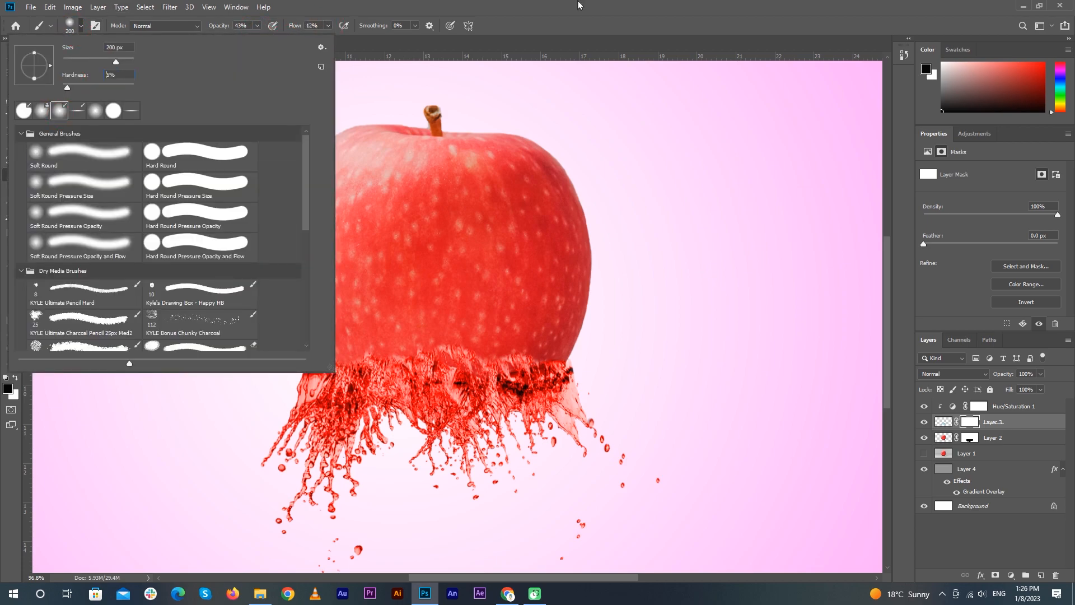
left_click(576, 5)
Softly mask the splash's upper edge where it meets the apple and its outer right edge
left_click_drag(612, 388, 613, 387)
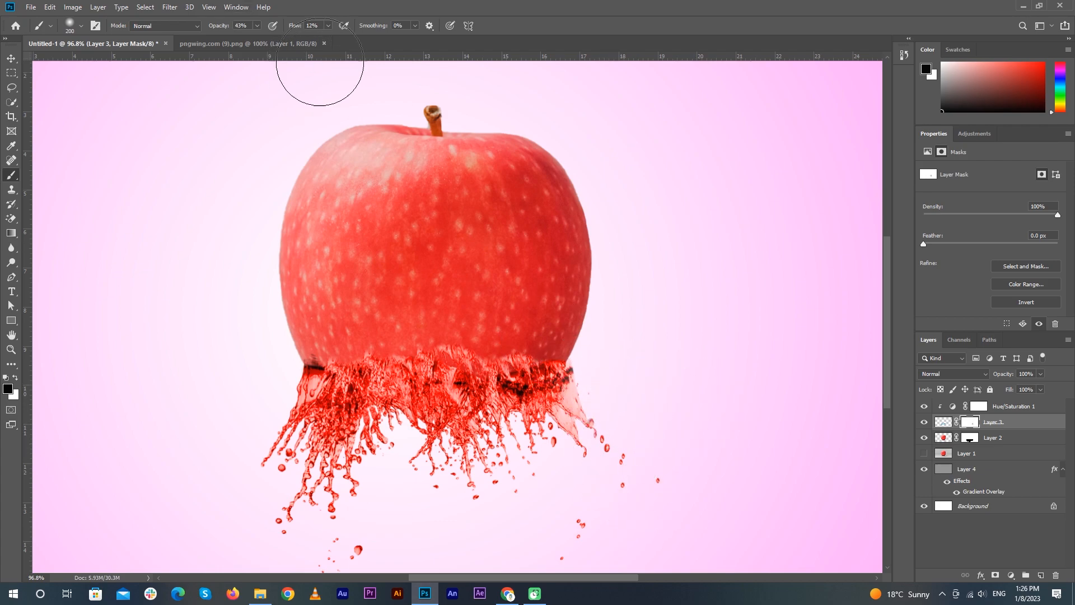
scroll(575, 266, "up", 3)
left_click_drag(435, 352, 316, 360)
left_click(585, 337)
left_click_drag(616, 372, 616, 381)
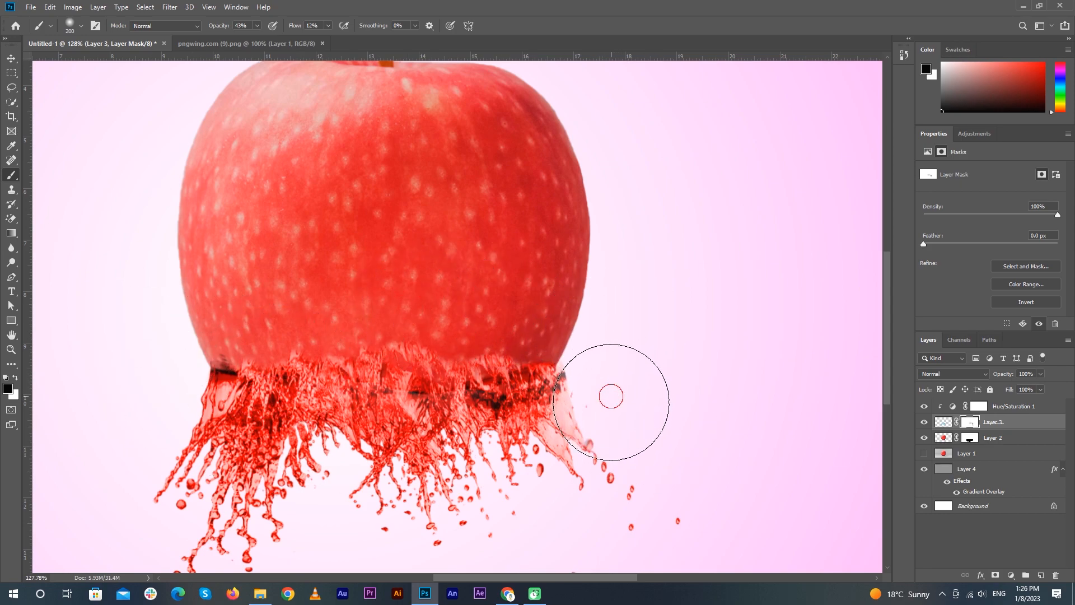
Fade out the translucent water at the splash's right side on the mask with a 50 px brush
key("bracketleft")
key("bracketleft")
key("bracketleft")
key("bracketleft")
key("bracketleft")
key("bracketleft")
key("bracketleft")
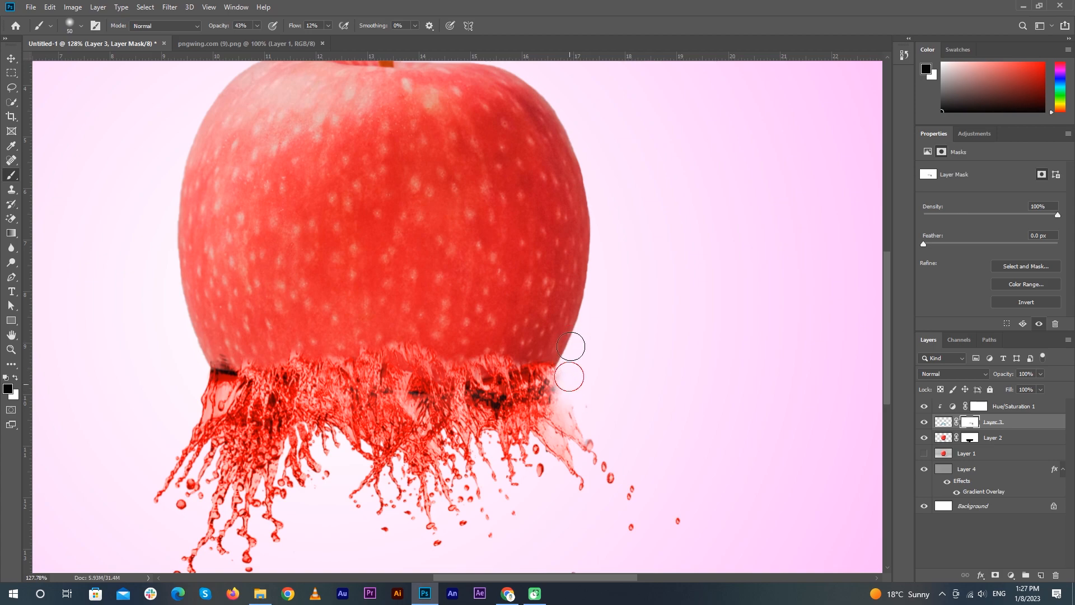
left_click_drag(586, 450, 581, 417)
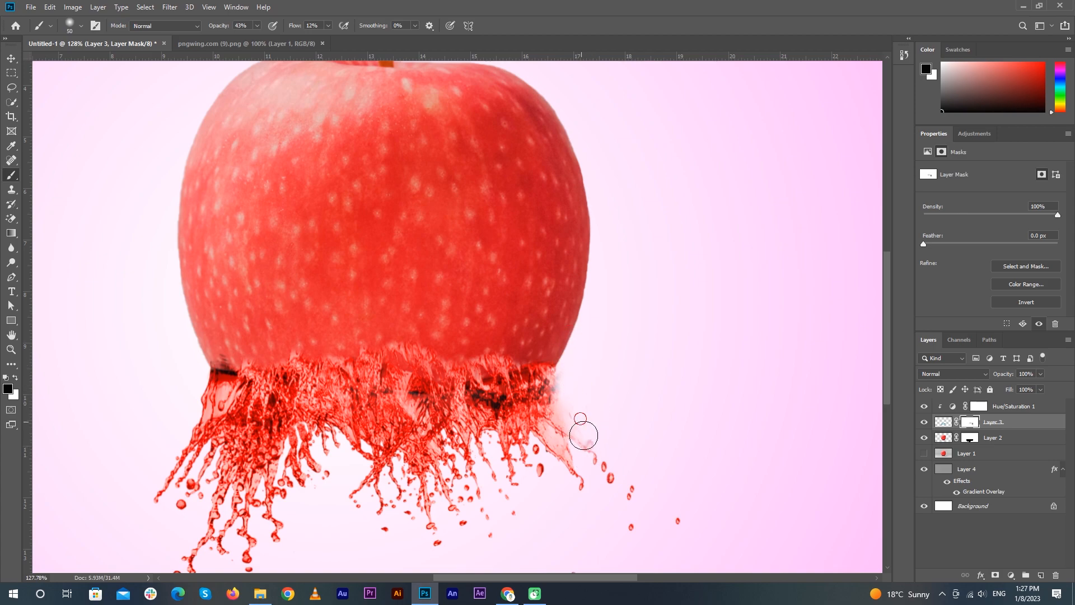
Mask out the stray droplets to the right of the splash with a hard 50 px brush at 100% flow
scroll(616, 446, "down", 2)
left_click(77, 29)
left_click_drag(588, 414, 610, 468)
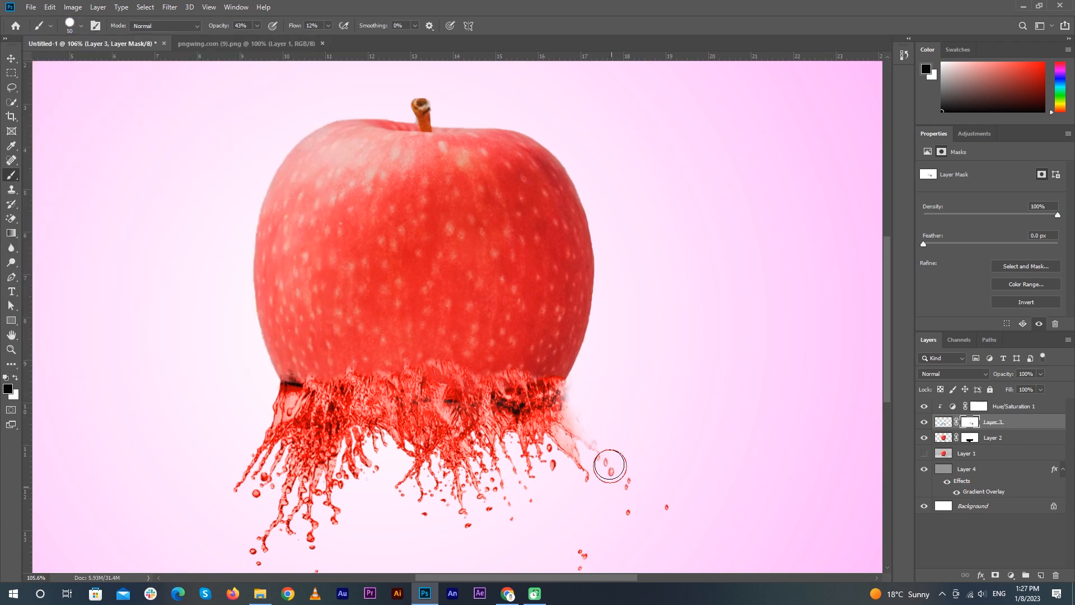
left_click(327, 28)
left_click_drag(326, 39, 377, 40)
left_click_drag(603, 450, 628, 486)
left_click_drag(668, 515, 612, 458)
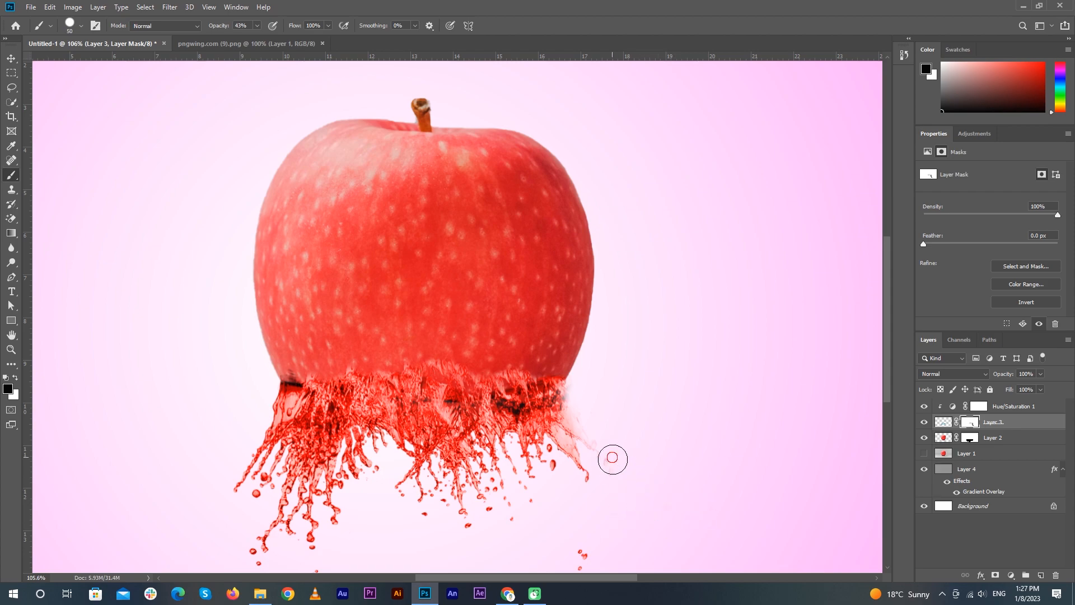
Switch to a soft brush at 8% flow, select the cut-out apple layer and hide the splash layer
scroll(600, 379, "up", 2)
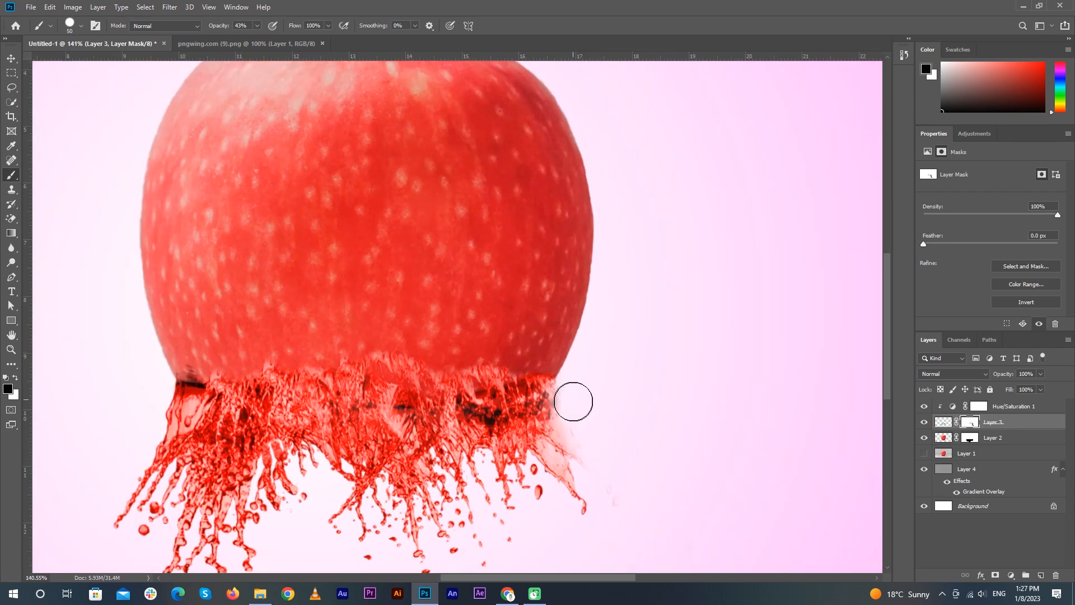
scroll(657, 439, "down", 4)
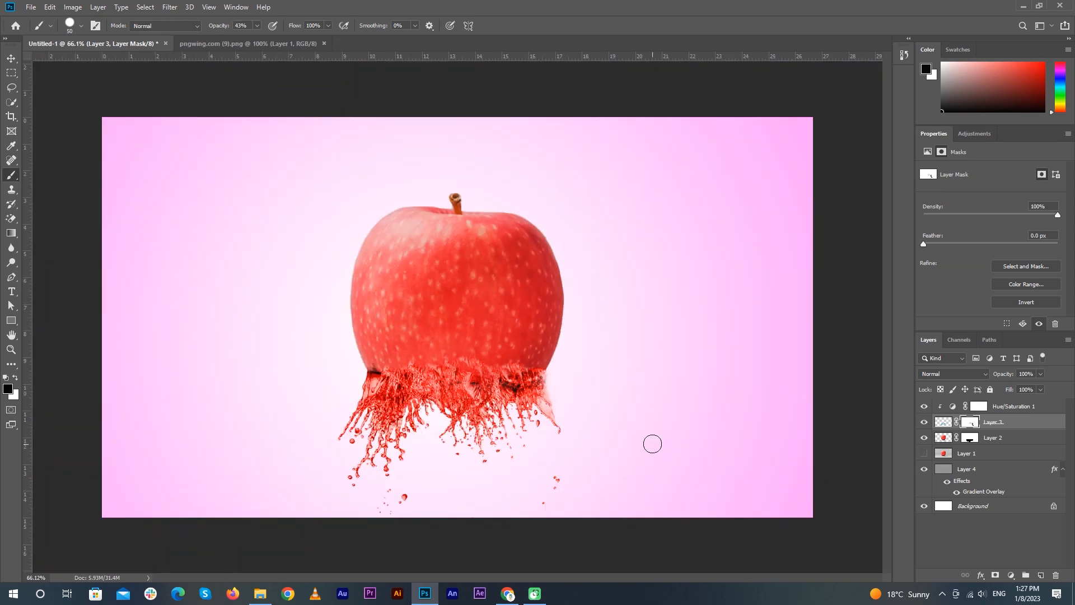
scroll(343, 356, "up", 3)
scroll(385, 371, "up", 2)
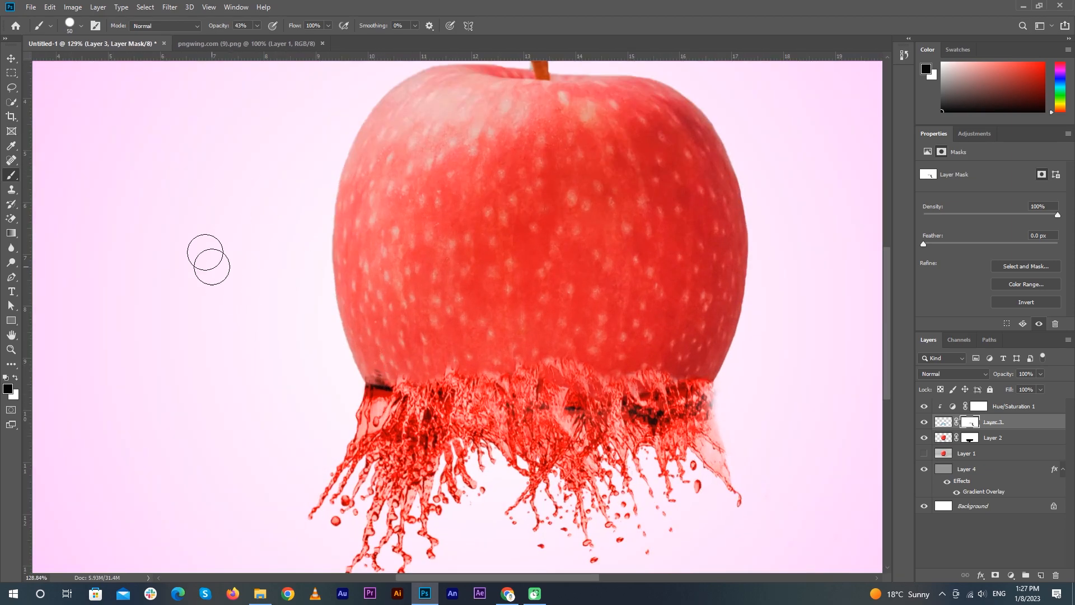
left_click(81, 25)
left_click(328, 25)
left_click(996, 438)
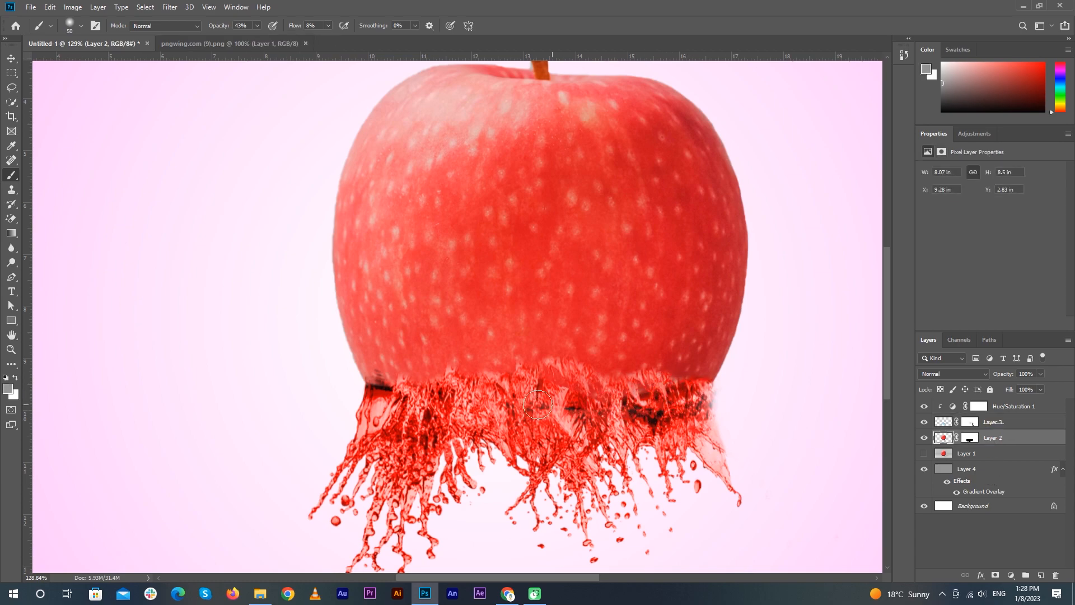
left_click(925, 422)
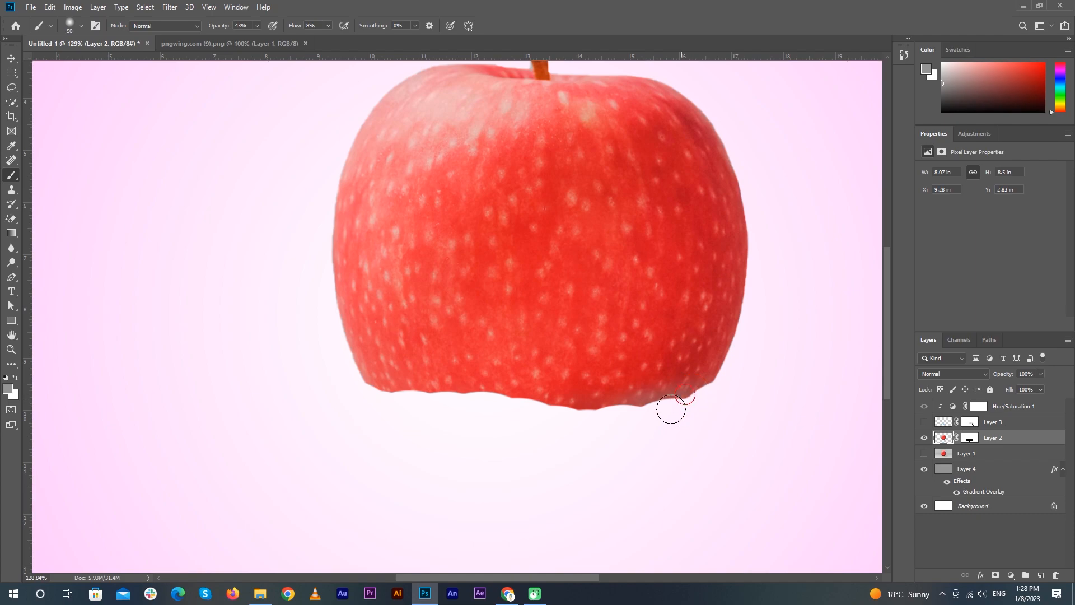
Brush grey along the apple's cut edge with a soft 100 px brush, and show the splash layer again
key("bracketright")
key("bracketright")
key("bracketright")
key("bracketright")
key("bracketright")
mouse_move(401, 387)
left_mouse_down()
mouse_move(390, 413)
mouse_move(465, 386)
mouse_move(415, 421)
mouse_move(465, 417)
mouse_move(496, 387)
mouse_move(495, 408)
mouse_move(536, 394)
mouse_move(561, 421)
mouse_move(577, 414)
mouse_move(590, 385)
mouse_move(600, 417)
mouse_move(640, 398)
mouse_move(538, 399)
mouse_move(552, 397)
mouse_move(549, 418)
mouse_move(394, 383)
mouse_move(377, 396)
mouse_move(403, 394)
mouse_move(459, 416)
mouse_move(487, 364)
mouse_move(494, 402)
mouse_move(542, 382)
mouse_move(564, 421)
left_mouse_up()
left_click(924, 425)
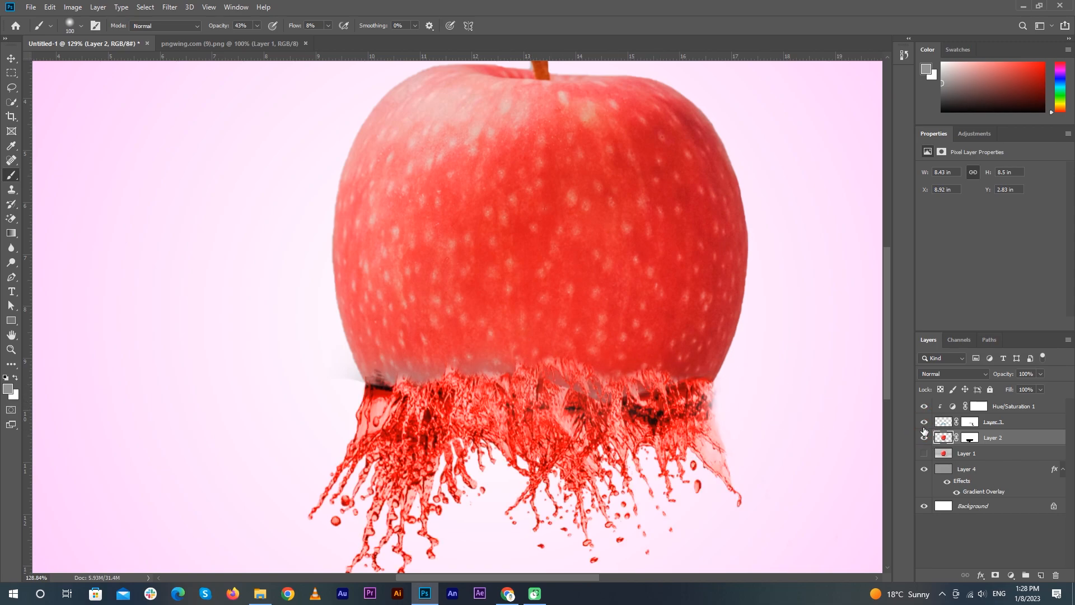
Brush grey low on the apple layer's right side, and swap to white to brush along the apple's lower-left edge
mouse_move(700, 424)
left_mouse_down()
mouse_move(577, 448)
mouse_move(327, 405)
mouse_move(474, 458)
mouse_move(696, 445)
left_mouse_up()
left_click(16, 379)
mouse_move(405, 359)
left_mouse_down()
mouse_move(392, 366)
mouse_move(500, 356)
left_mouse_up()
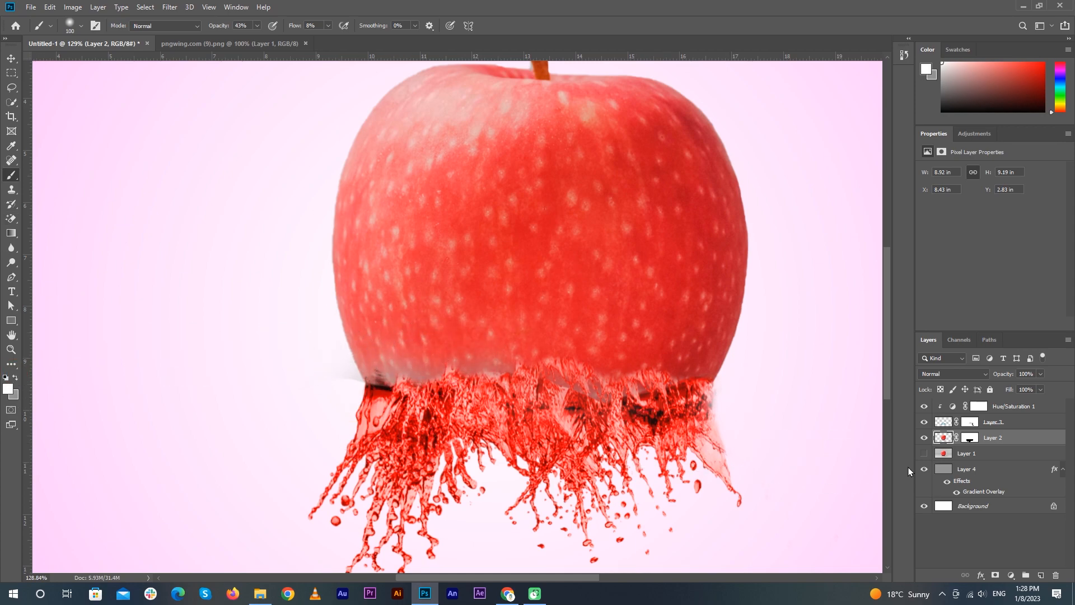
Mask out the grey smudge beside the apple's lower-left edge with black, hiding the splash layer to check the cut and showing it again
left_click(970, 437)
key("x")
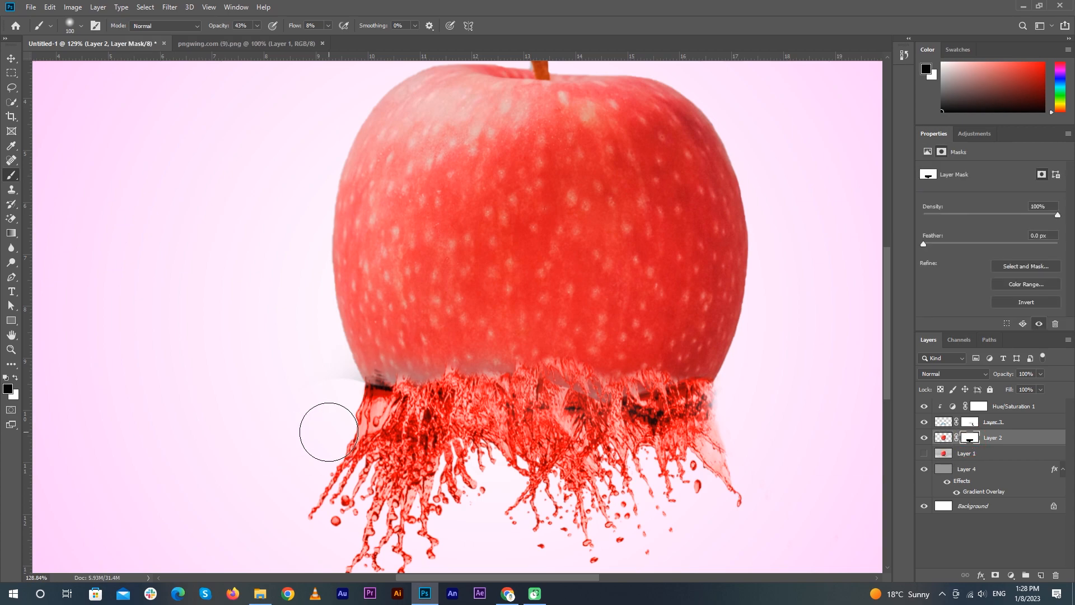
left_click(924, 425)
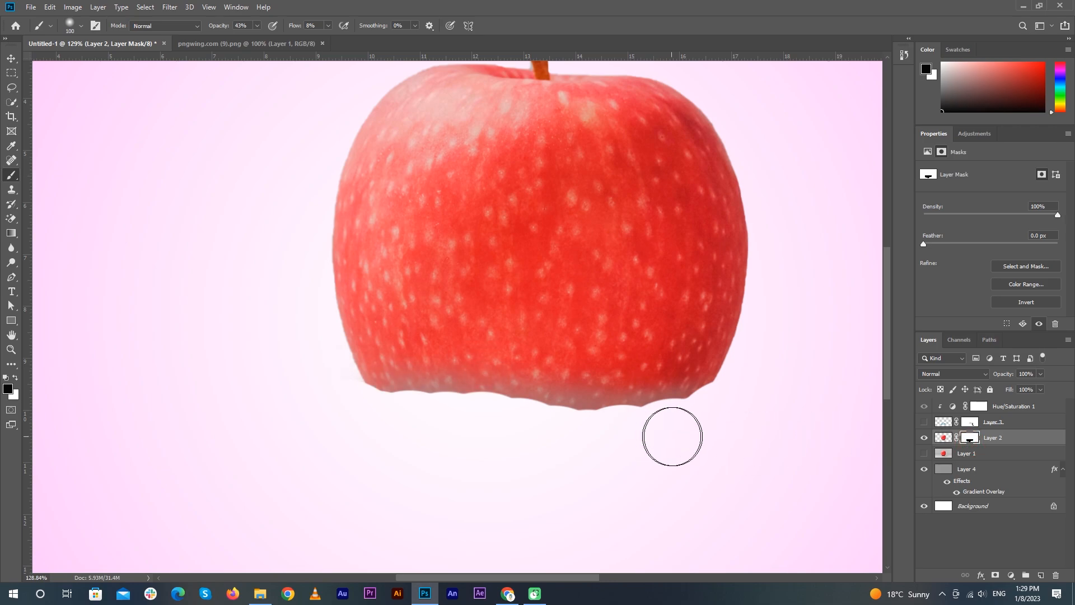
left_click(924, 422)
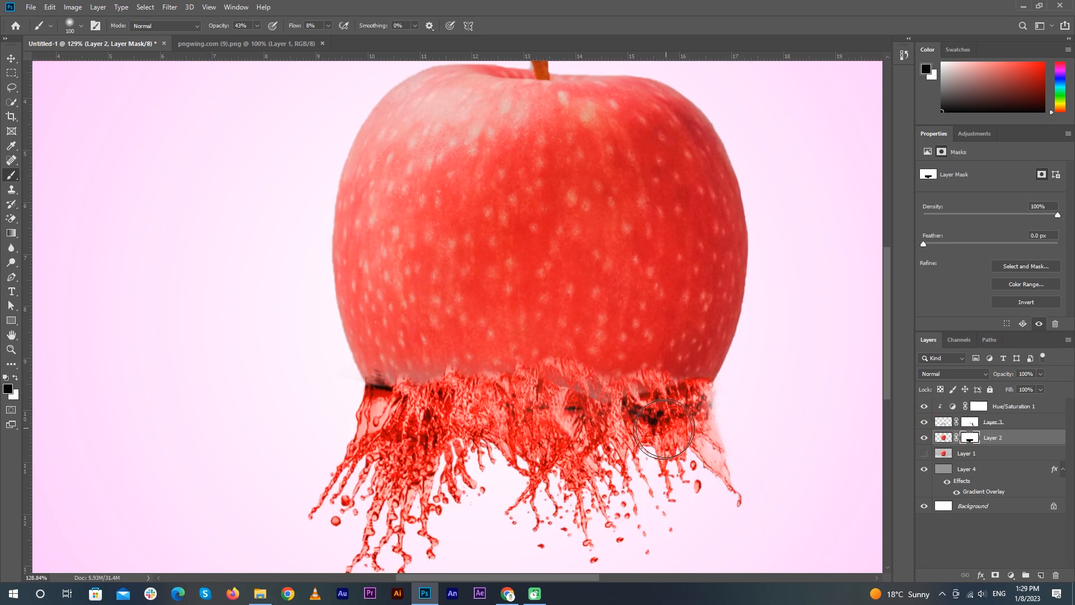
Switch to the Move tool, deselect all layers and examine how the splash joins the apple in the whole composition
scroll(391, 412, "down", 9)
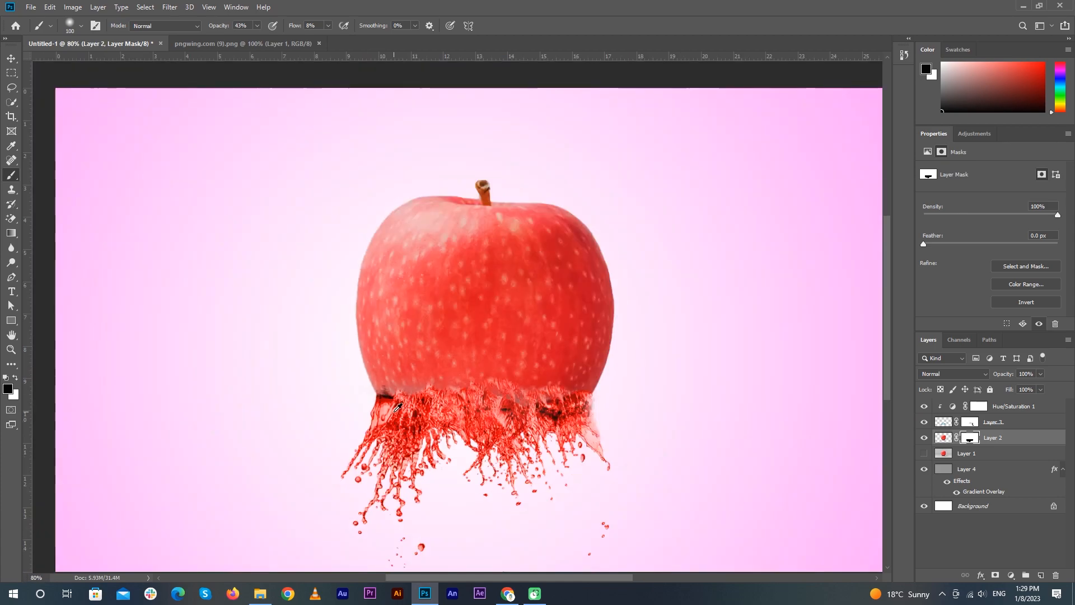
key("v")
left_click(817, 381)
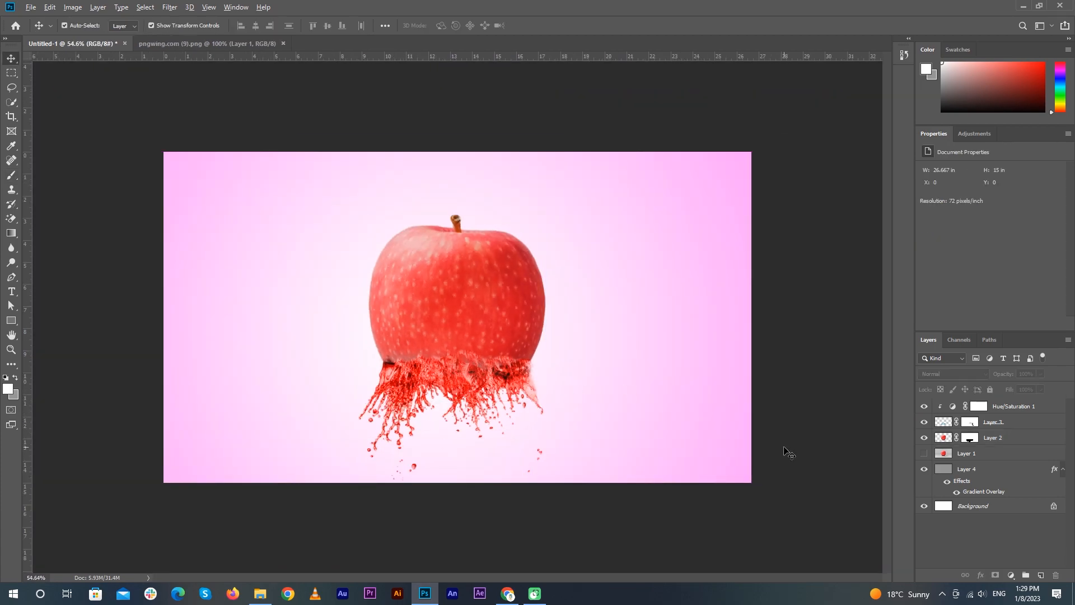
scroll(788, 449, "up", 3)
scroll(783, 450, "up", 1)
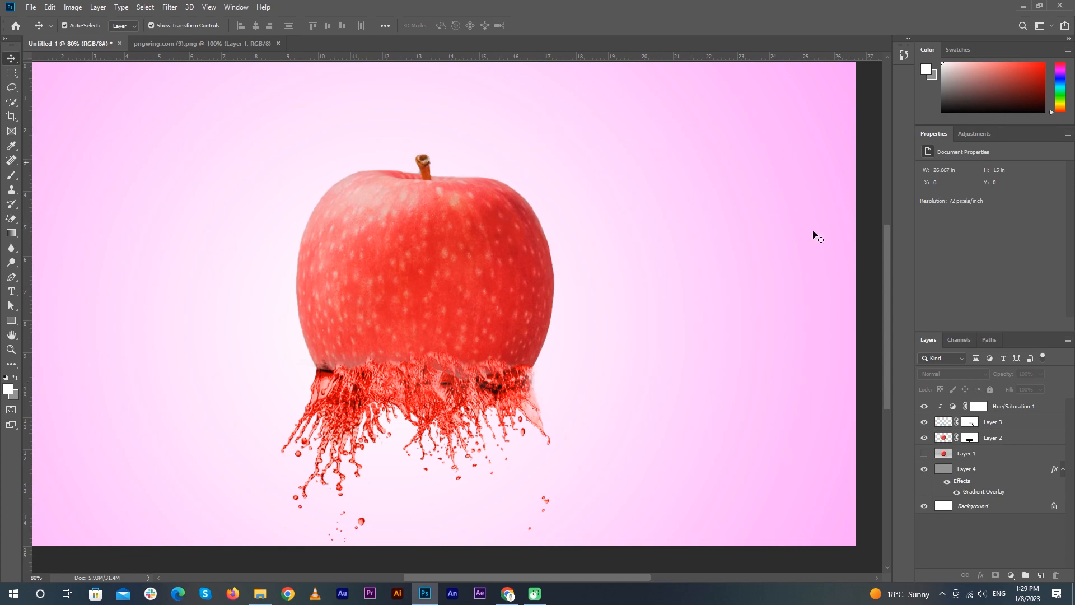